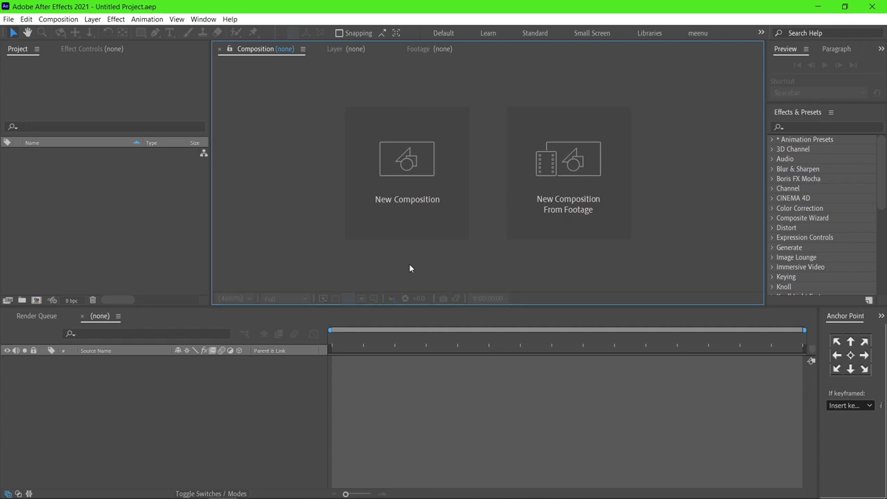
# Create a new composition named Main_Comp with its duration set to 0;00;16;01
pyautogui.click(408, 233)
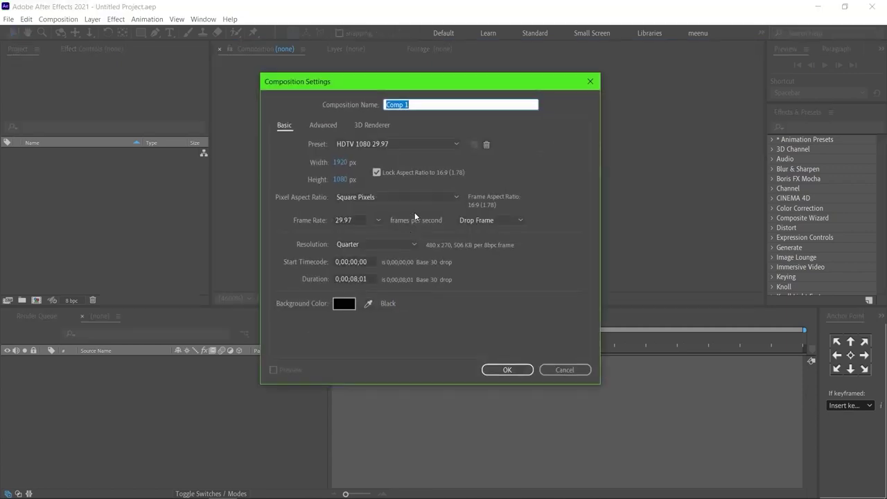
pyautogui.write('Main_Comp')
pyautogui.click(356, 279)
pyautogui.press('BackSpace')
pyautogui.press('BackSpace')
pyautogui.press('BackSpace')
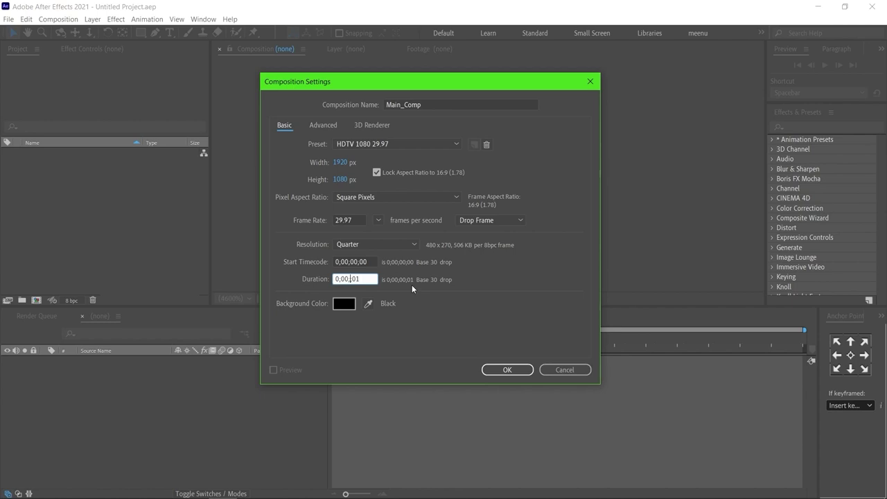
pyautogui.write('16')
pyautogui.click(507, 371)
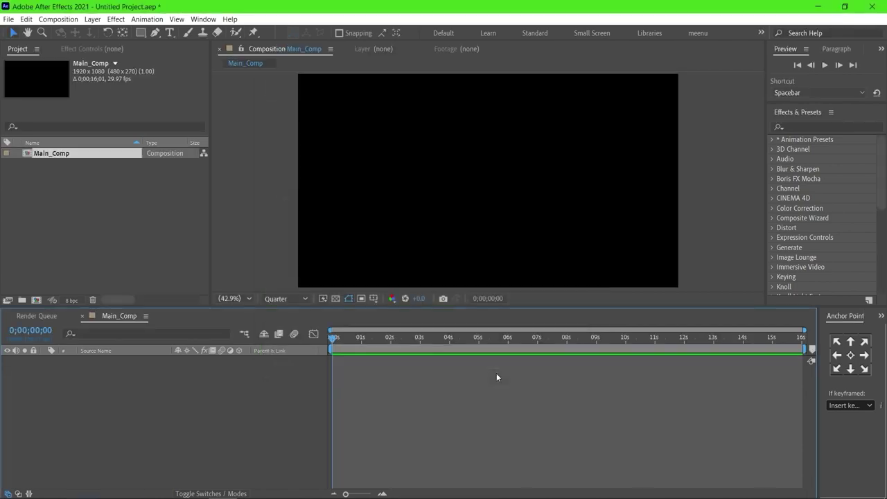
pyautogui.rightClick(89, 206)
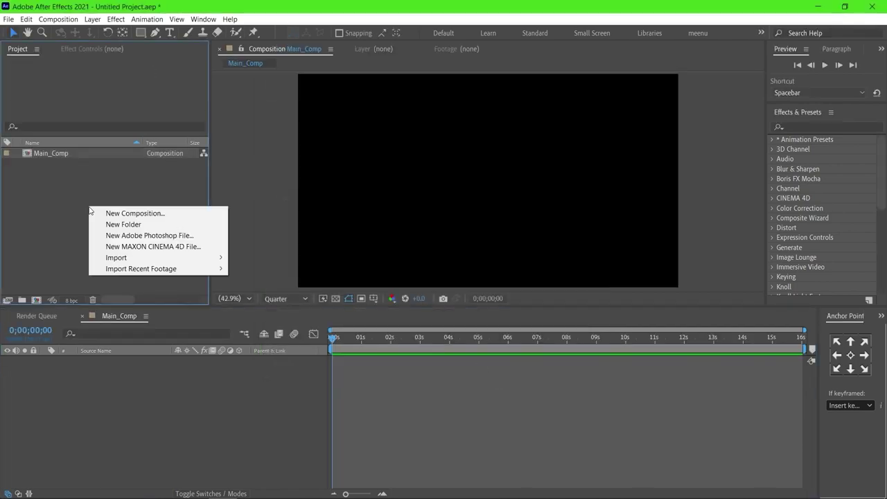
pyautogui.moveTo(118, 258)
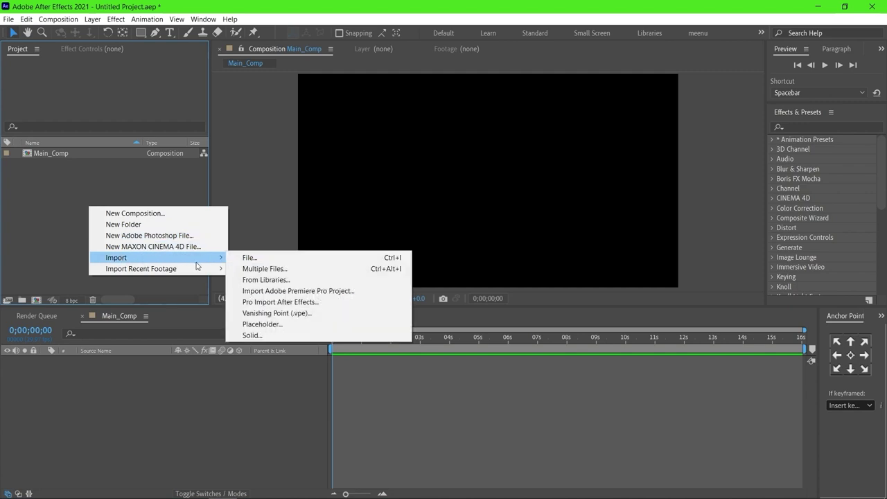
pyautogui.click(257, 259)
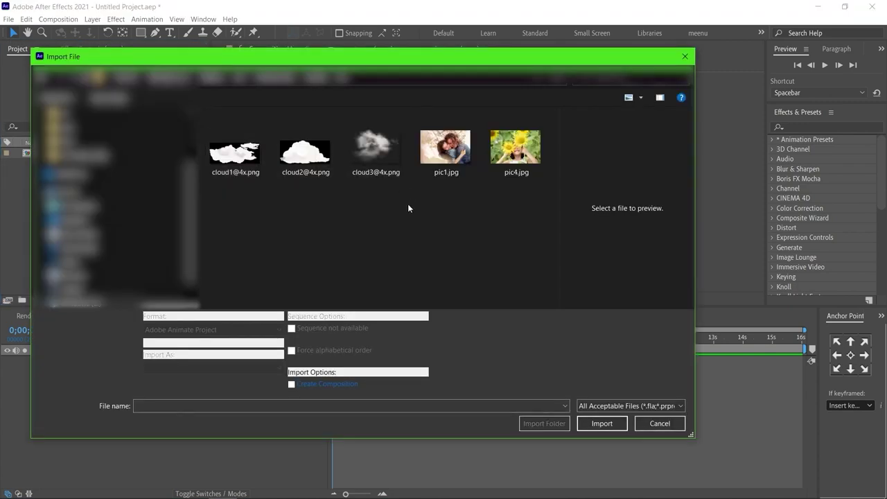
pyautogui.moveTo(529, 210); pyautogui.dragTo(238, 137)
pyautogui.click(598, 414)
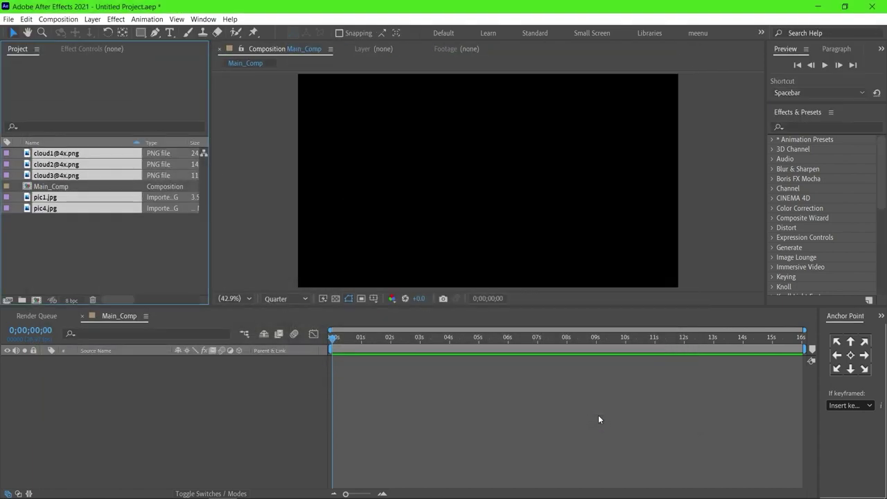
pyautogui.click(132, 265)
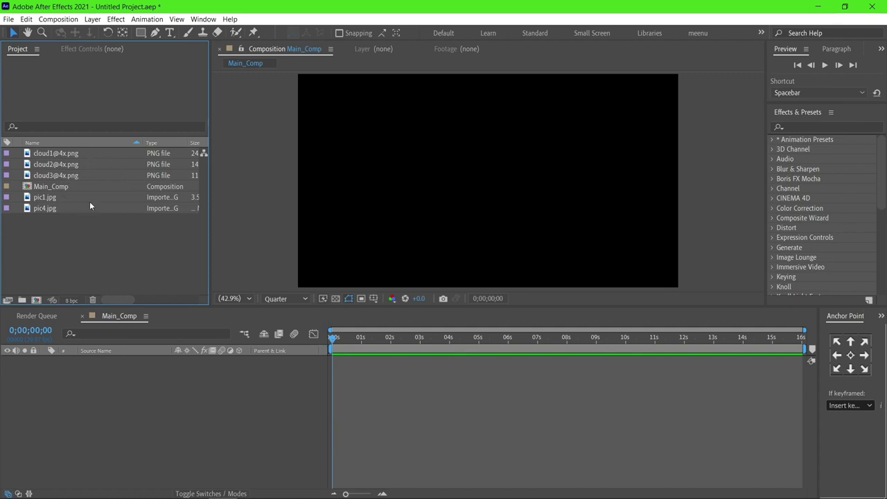
pyautogui.click(89, 175)
# Drag the three cloud PNGs into Main_Comp's timeline and switch them to 3D layers
pyautogui.keyDown('shift'); pyautogui.click(90, 154); pyautogui.keyUp('shift')
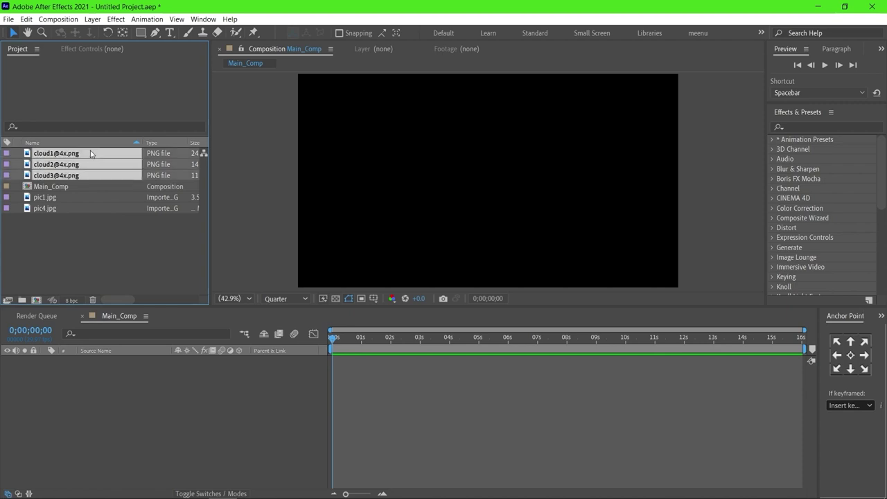
pyautogui.moveTo(97, 179); pyautogui.dragTo(133, 401)
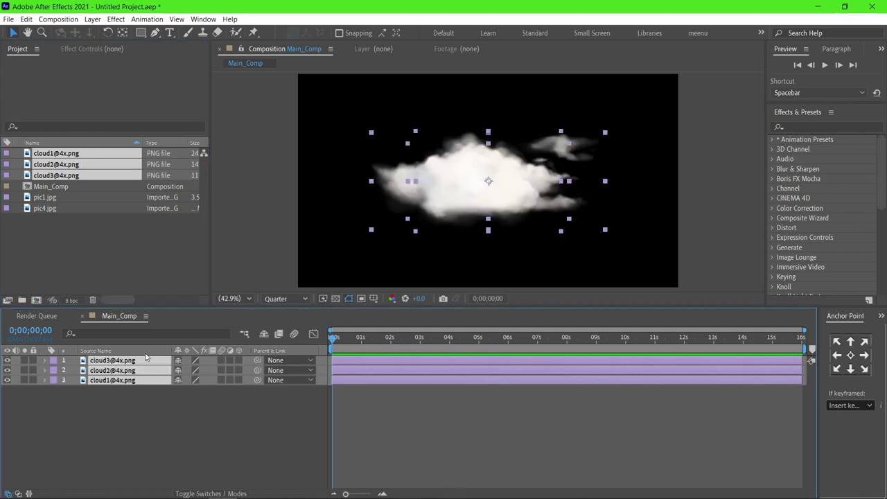
pyautogui.click(239, 361)
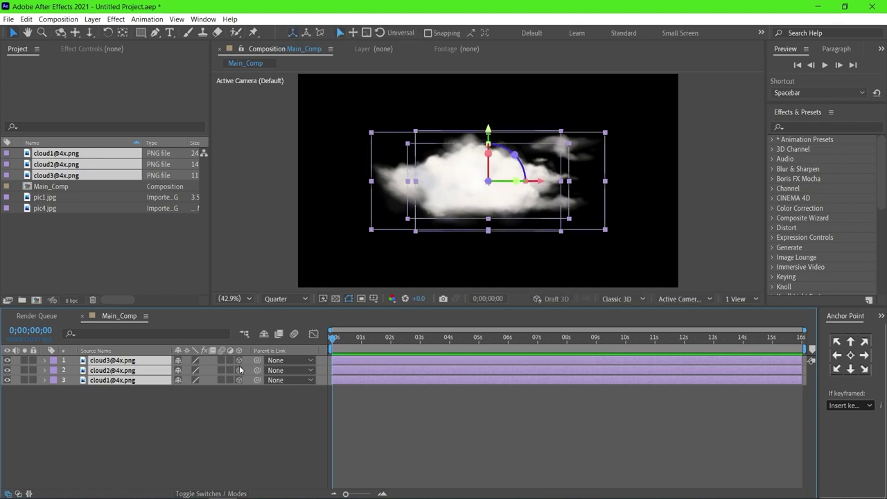
pyautogui.click(214, 425)
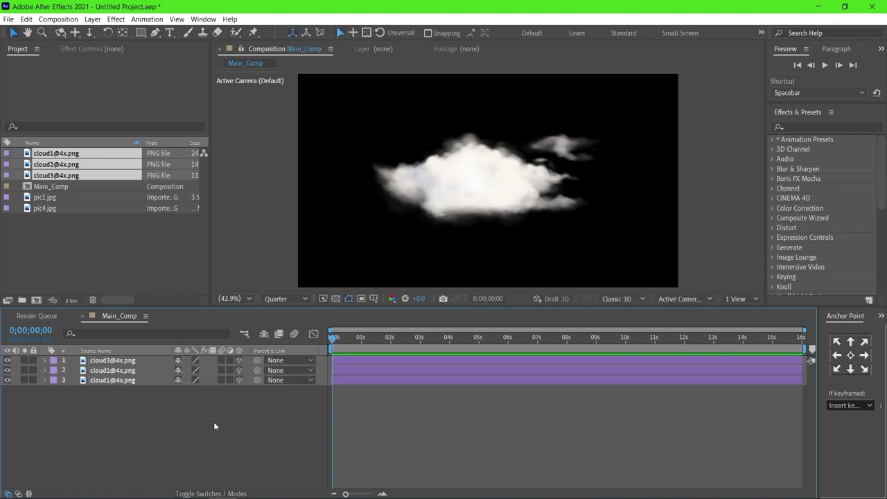
pyautogui.rightClick(88, 240)
# Create a 1920×1080, 29.97 fps composition named Img_Comp_01 lasting 0;00;16;01
pyautogui.click(102, 245)
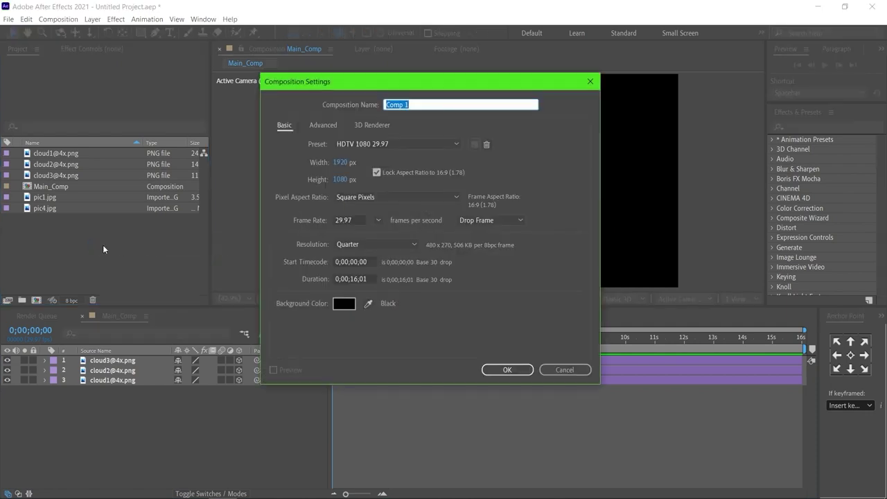
pyautogui.write('Img_Comp_01')
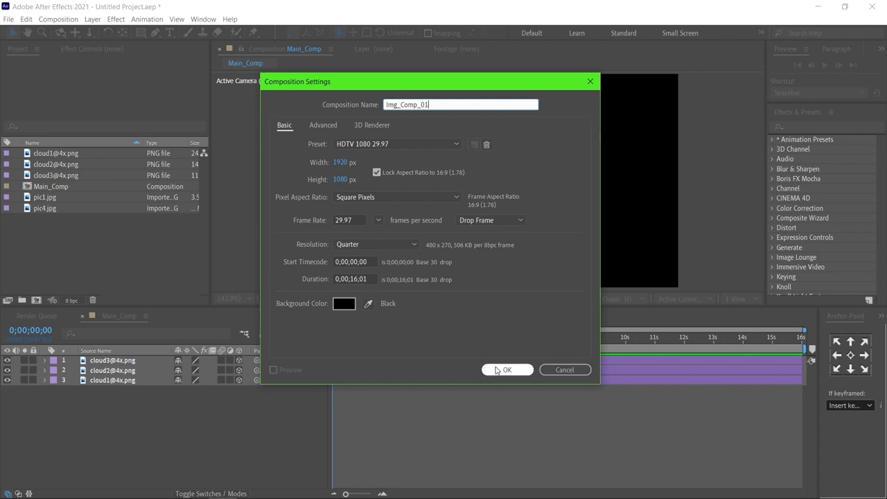
pyautogui.click(497, 370)
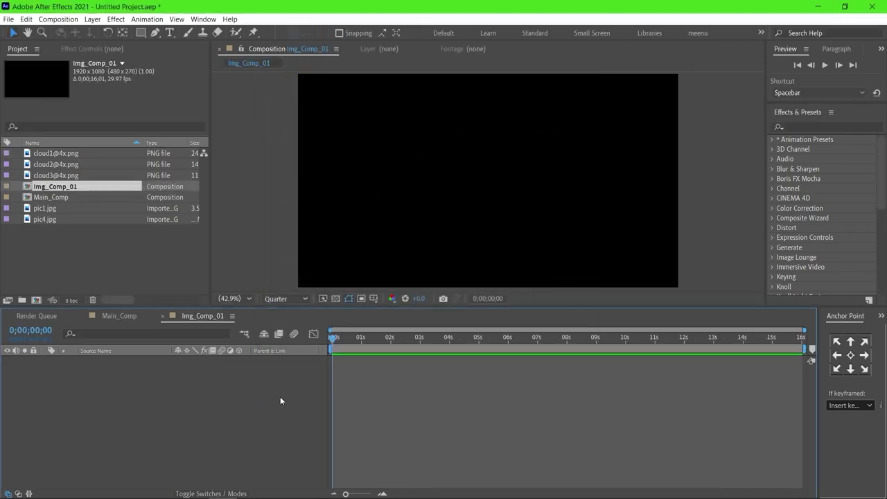
# Add pic1.jpg to Img_Comp_01 and scale it down to 49%
pyautogui.click(73, 211)
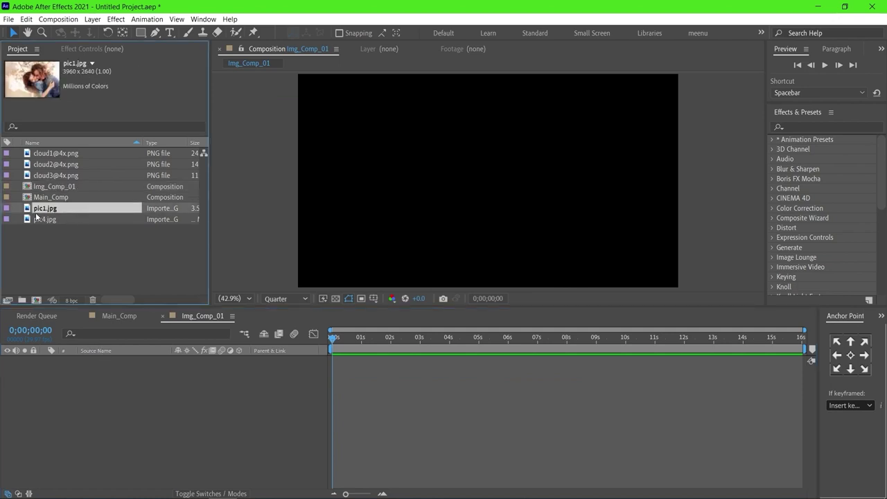
pyautogui.moveTo(75, 211); pyautogui.dragTo(110, 384)
pyautogui.press('s')
pyautogui.moveTo(211, 371); pyautogui.dragTo(182, 375)
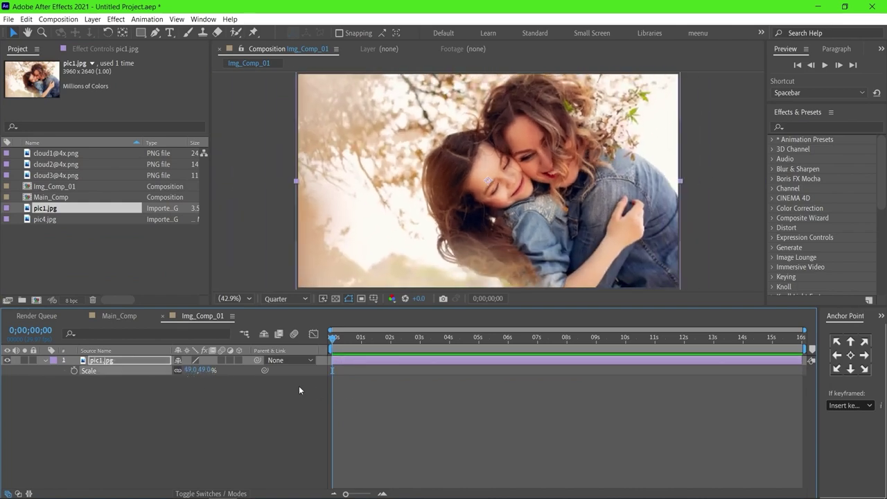
# Place Img_Comp_01 in Main_Comp as layer 4, beneath the three cloud layers
pyautogui.click(119, 317)
pyautogui.click(50, 187)
pyautogui.moveTo(50, 189); pyautogui.dragTo(102, 414)
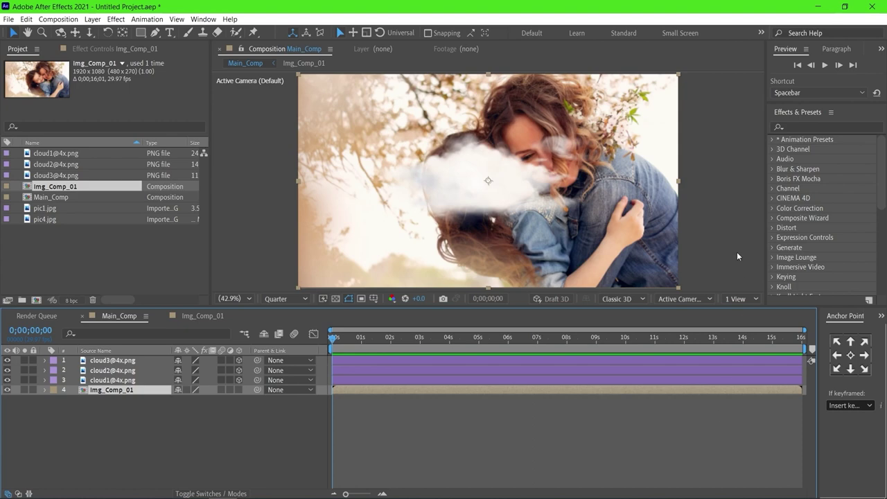
pyautogui.click(743, 299)
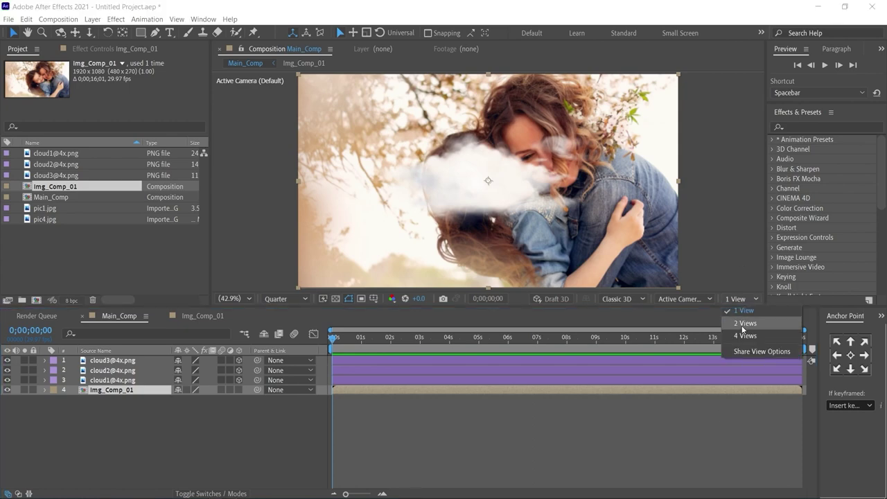
pyautogui.click(749, 324)
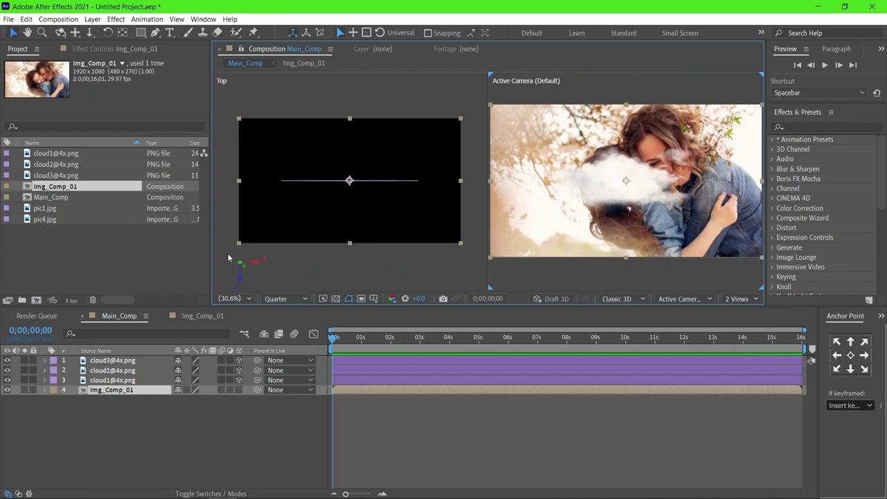
pyautogui.moveTo(213, 254); pyautogui.dragTo(180, 256)
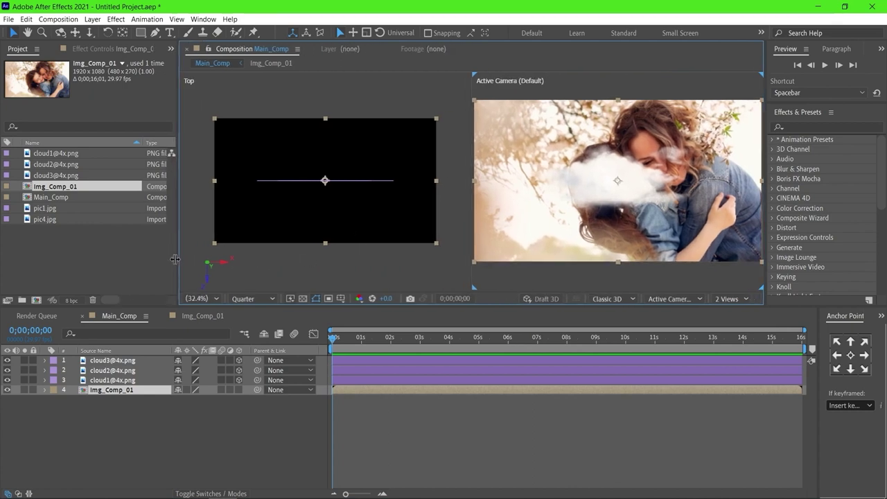
pyautogui.click(130, 361)
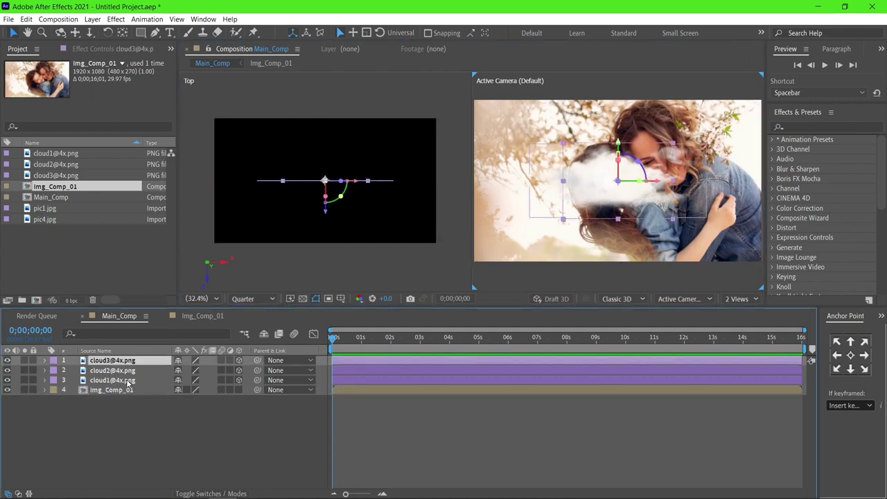
pyautogui.keyDown('shift'); pyautogui.click(128, 381); pyautogui.keyUp('shift')
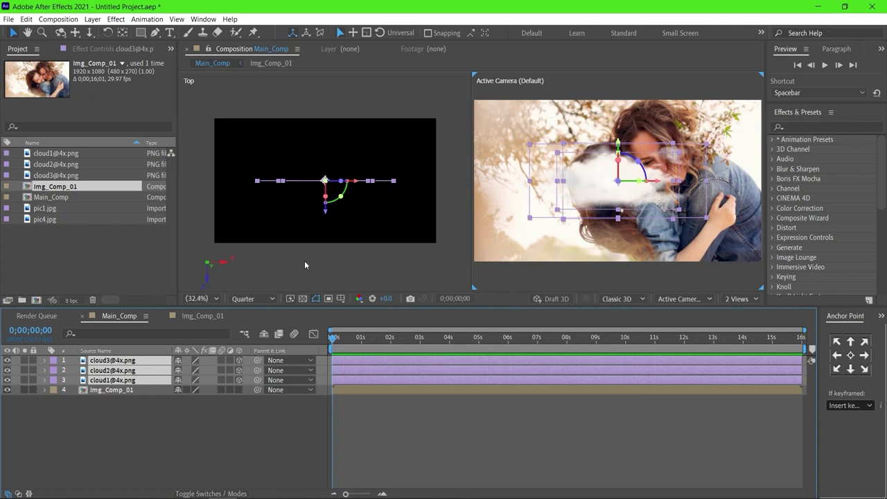
pyautogui.click(132, 405)
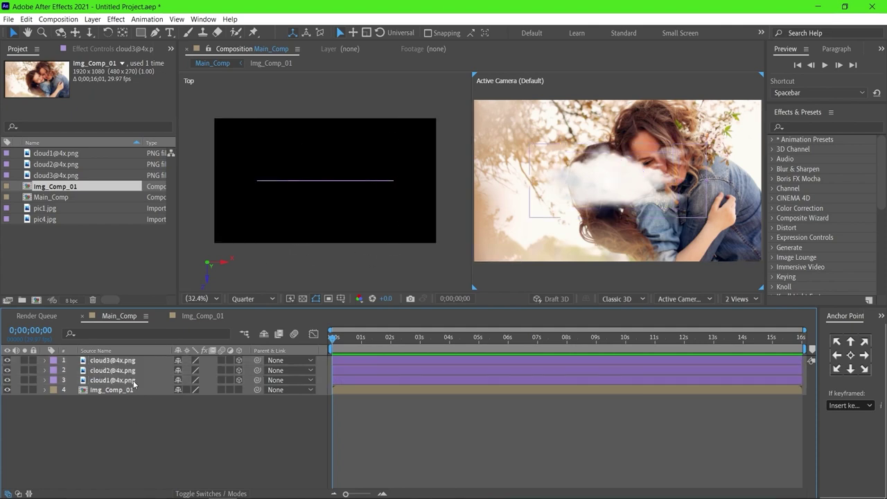
pyautogui.click(134, 380)
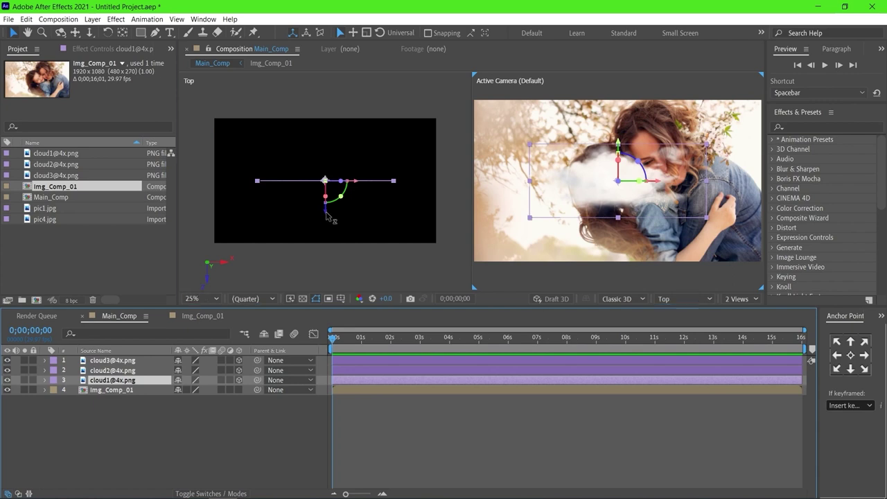
# Push cloud1 and cloud3 back along the Z axis in the Top view
pyautogui.moveTo(329, 215); pyautogui.dragTo(327, 238)
pyautogui.click(325, 180)
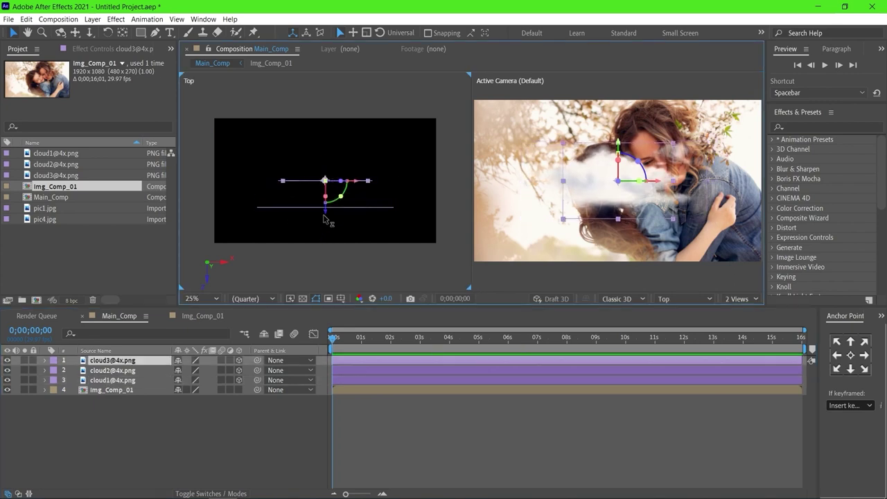
pyautogui.moveTo(324, 215); pyautogui.dragTo(325, 262)
# Duplicate the three cloud layers and move the copies further back in depth
pyautogui.moveTo(400, 266); pyautogui.dragTo(308, 192)
pyautogui.hotkey('ctrl', 'd')
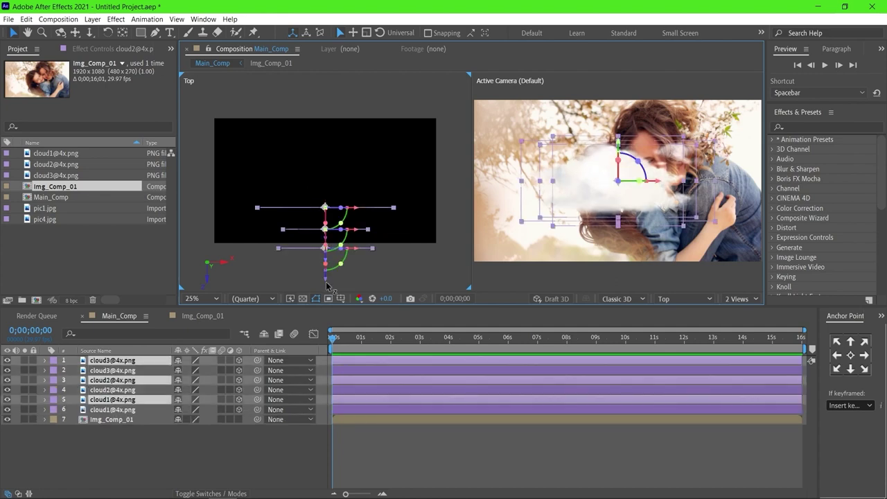
pyautogui.moveTo(326, 280); pyautogui.dragTo(330, 341)
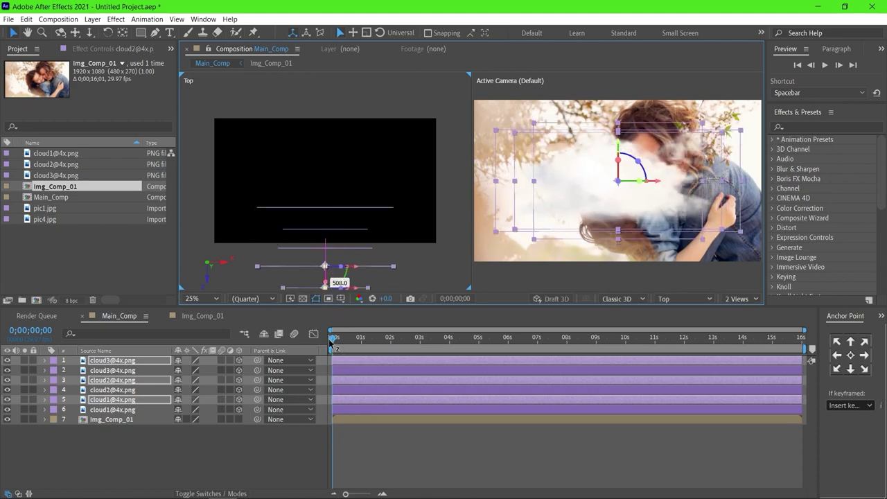
pyautogui.click(416, 258)
# Pan the Top view and nudge the cloud2 layer slightly in depth
pyautogui.press('h')
pyautogui.moveTo(354, 250); pyautogui.dragTo(360, 210)
pyautogui.press('v')
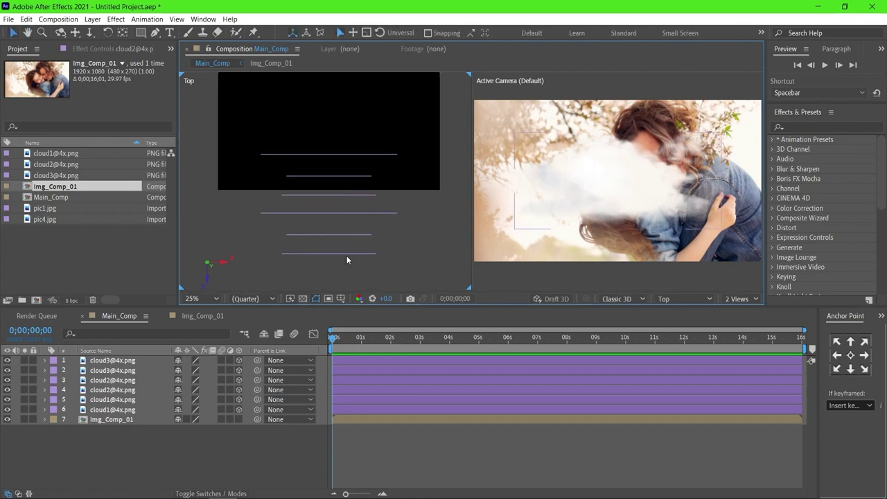
pyautogui.click(348, 255)
pyautogui.moveTo(332, 281); pyautogui.dragTo(332, 282)
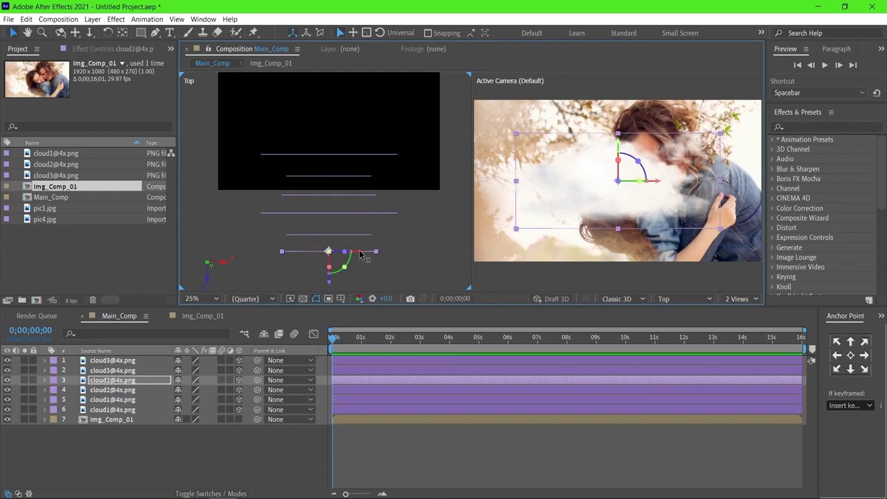
pyautogui.click(128, 421)
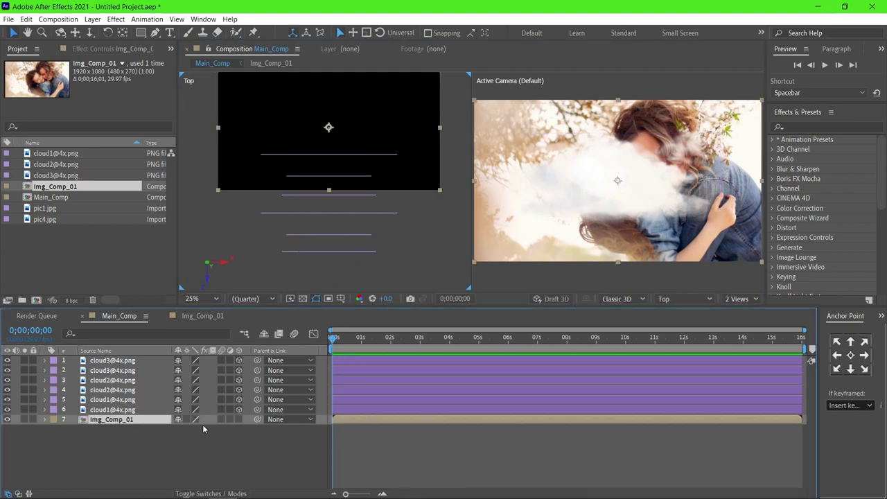
# Make Img_Comp_01 3D, then duplicate cloud1 and cloud3 and move the copies to Z 632
pyautogui.click(239, 419)
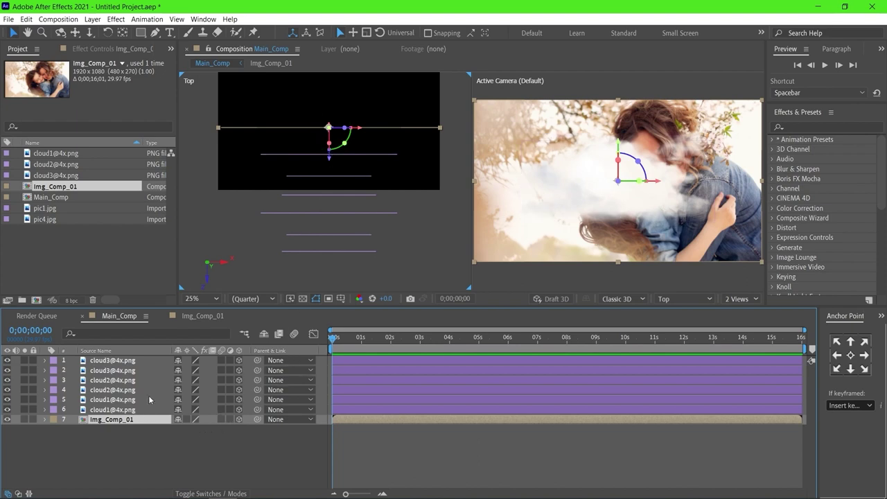
pyautogui.click(316, 154)
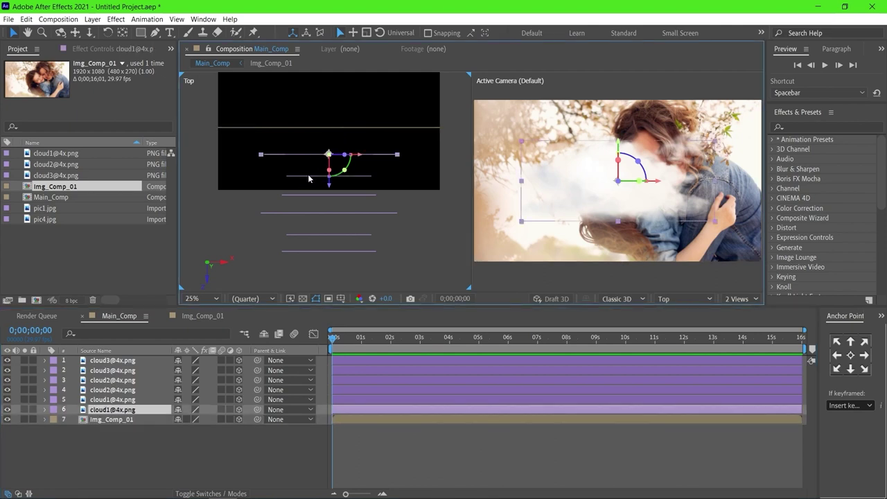
pyautogui.keyDown('shift'); pyautogui.click(309, 177); pyautogui.keyUp('shift')
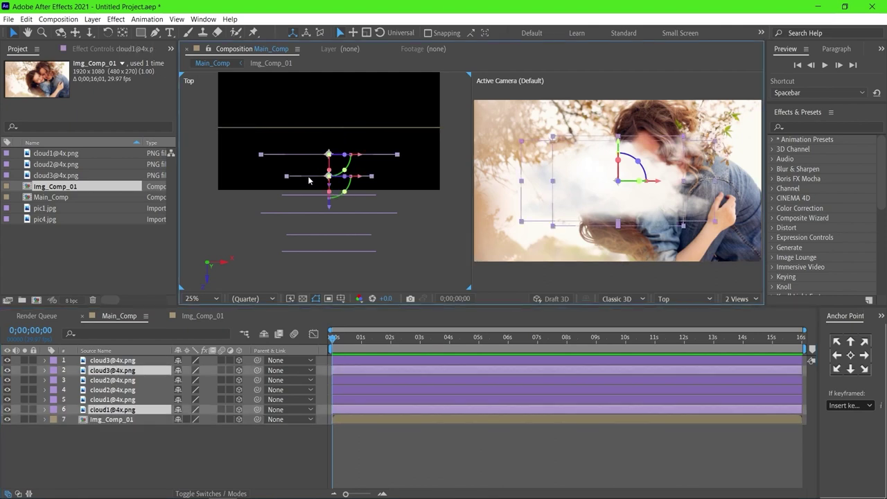
pyautogui.hotkey('ctrl', 'd')
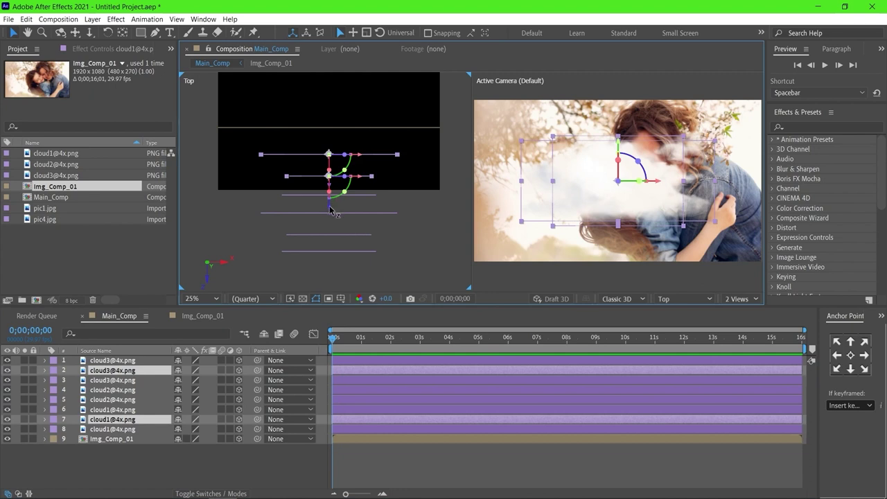
pyautogui.moveTo(332, 210); pyautogui.dragTo(334, 140)
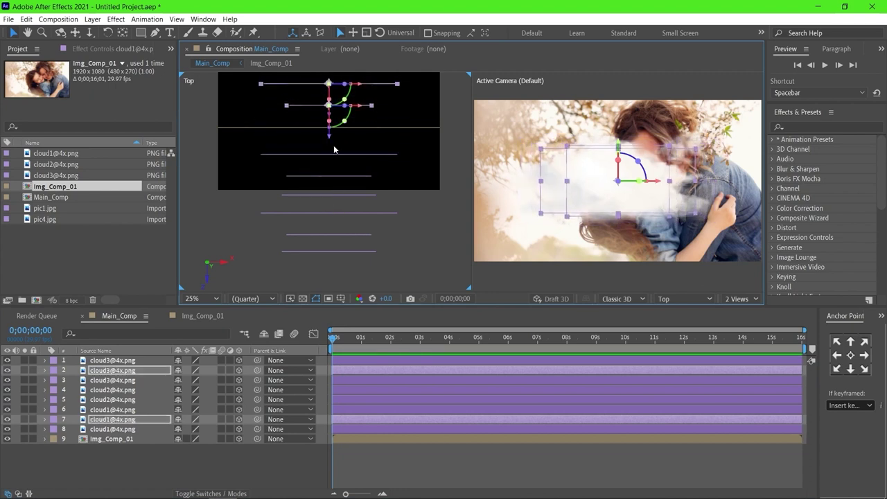
pyautogui.click(148, 469)
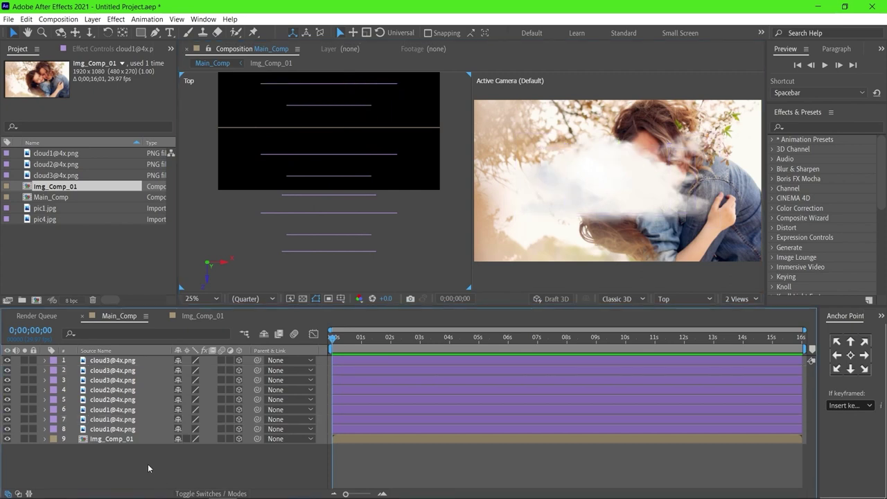
# Add a Two-Node Camera 1 to Main_Comp with default camera settings
pyautogui.rightClick(148, 469)
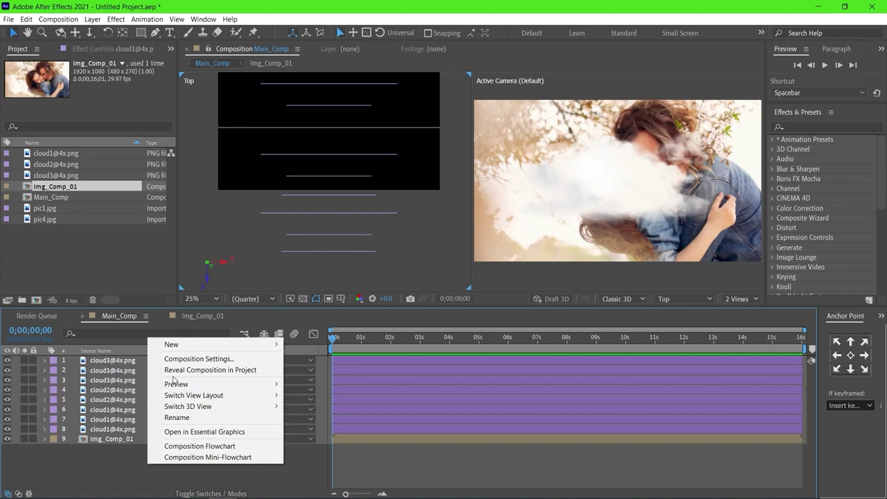
pyautogui.moveTo(240, 348)
pyautogui.click(331, 394)
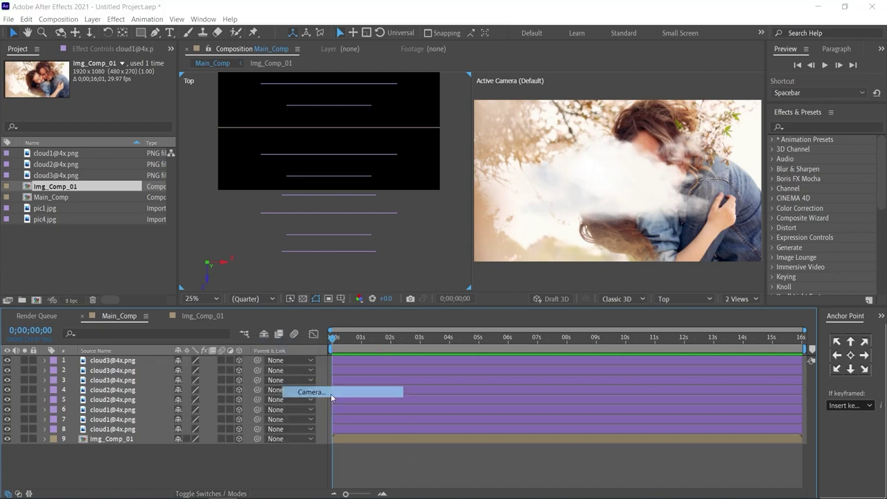
pyautogui.click(481, 419)
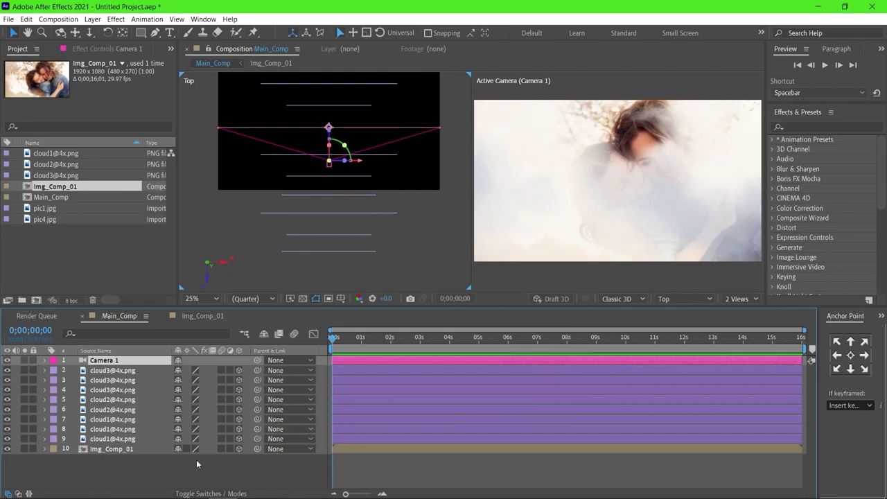
pyautogui.click(46, 361)
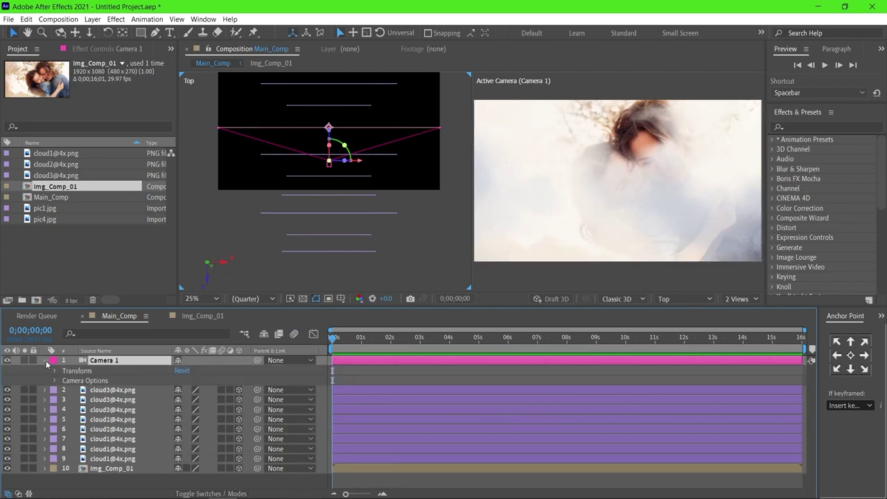
# Keyframe Camera 1's Point of Interest and Position, with Position pulled back to 960,540,-919.5
pyautogui.click(57, 372)
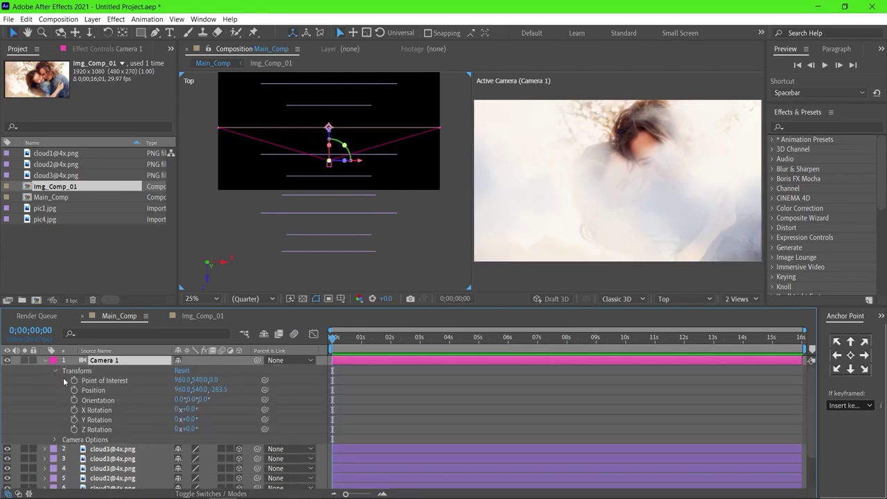
pyautogui.click(74, 382)
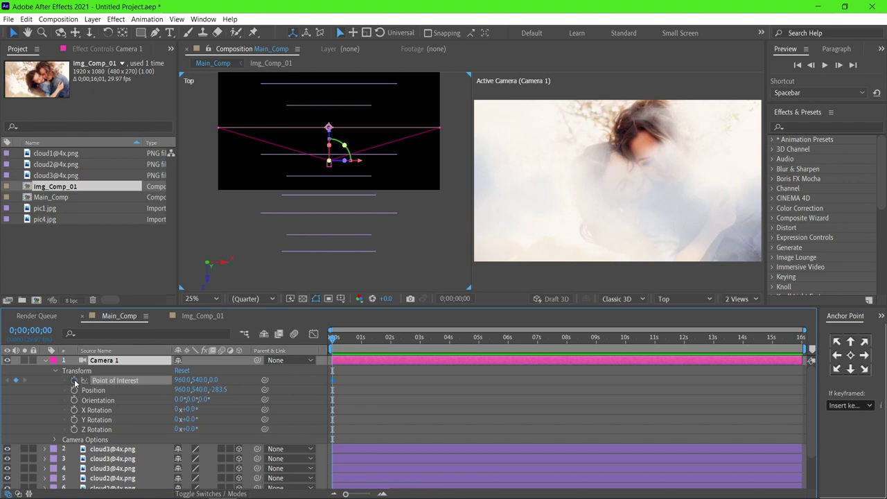
pyautogui.click(74, 391)
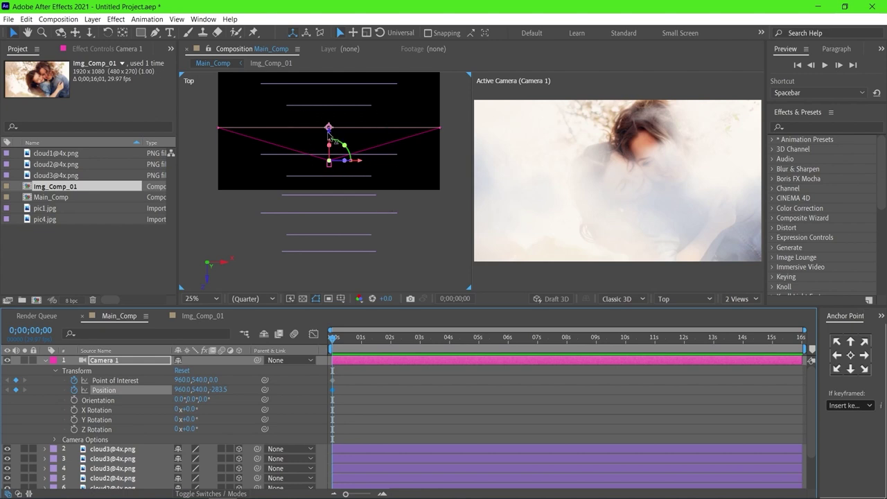
pyautogui.moveTo(333, 138); pyautogui.dragTo(341, 209)
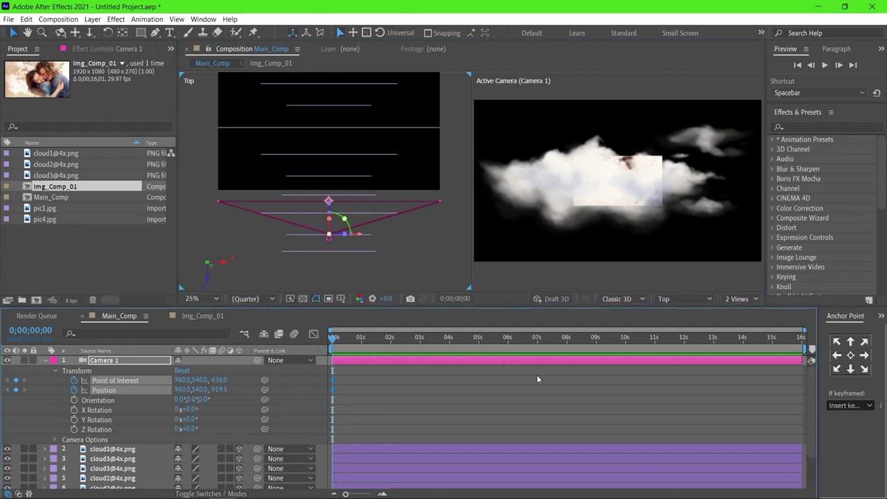
pyautogui.hotkey('ctrl', 'k')
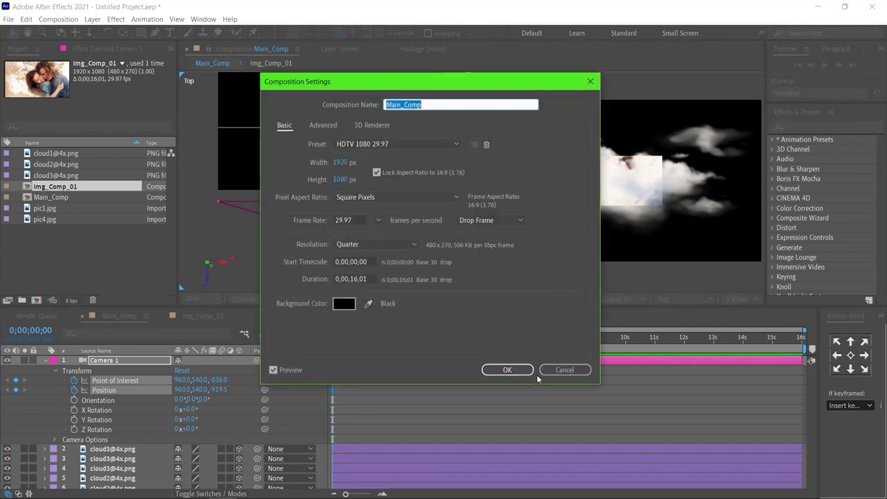
# Change Main_Comp's composition duration to 0;00;08;01
pyautogui.click(357, 279)
pyautogui.press('BackSpace')
pyautogui.press('BackSpace')
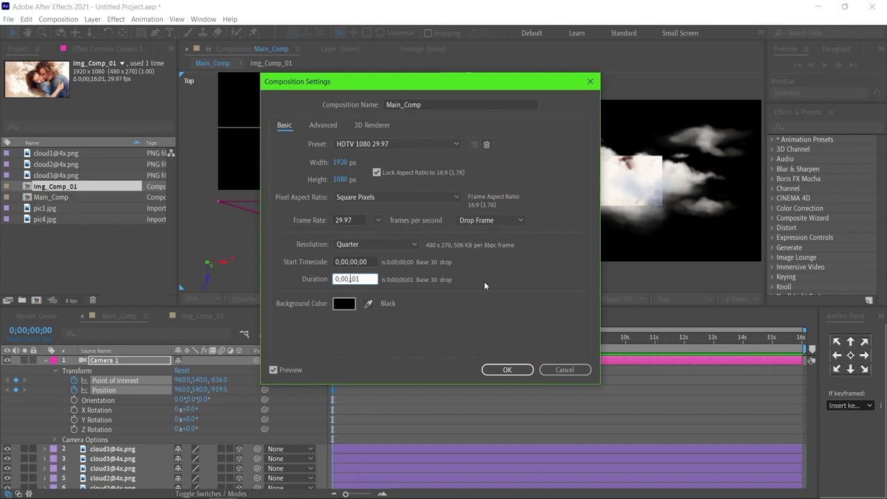
pyautogui.write('08;0')
pyautogui.press('Return')
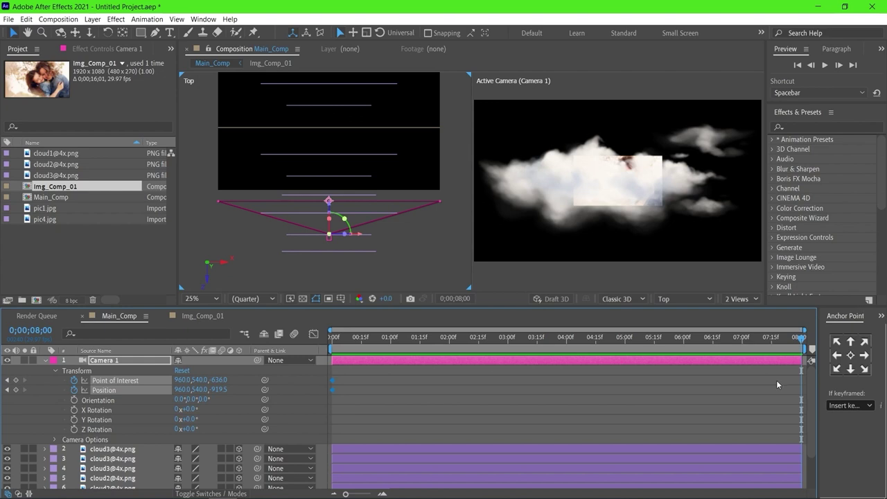
# Move Camera 1 forward at 8 seconds to Position Z -323.5, then scrub to preview
pyautogui.moveTo(330, 204); pyautogui.dragTo(333, 137)
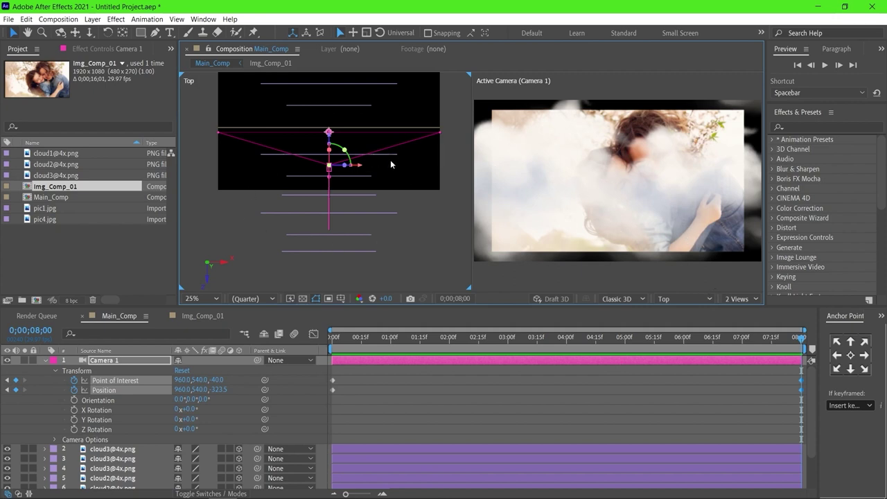
pyautogui.click(371, 340)
pyautogui.moveTo(358, 339); pyautogui.dragTo(802, 338)
pyautogui.moveTo(743, 339); pyautogui.dragTo(311, 371)
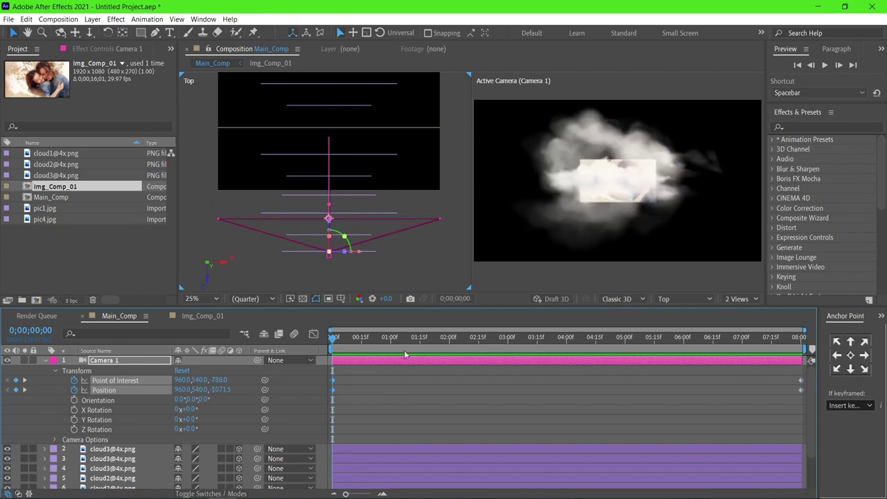
pyautogui.moveTo(364, 340); pyautogui.dragTo(572, 350)
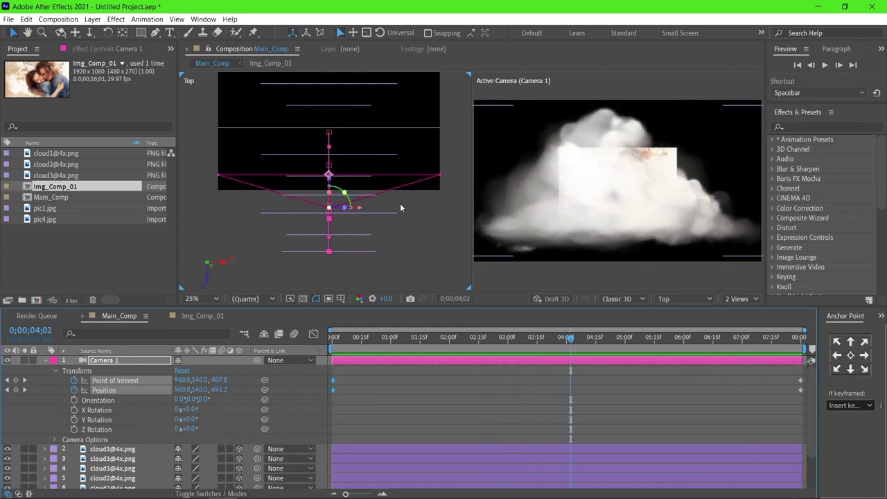
# Slide a cloud1 layer left along X and check the camera move around 5 seconds
pyautogui.click(371, 155)
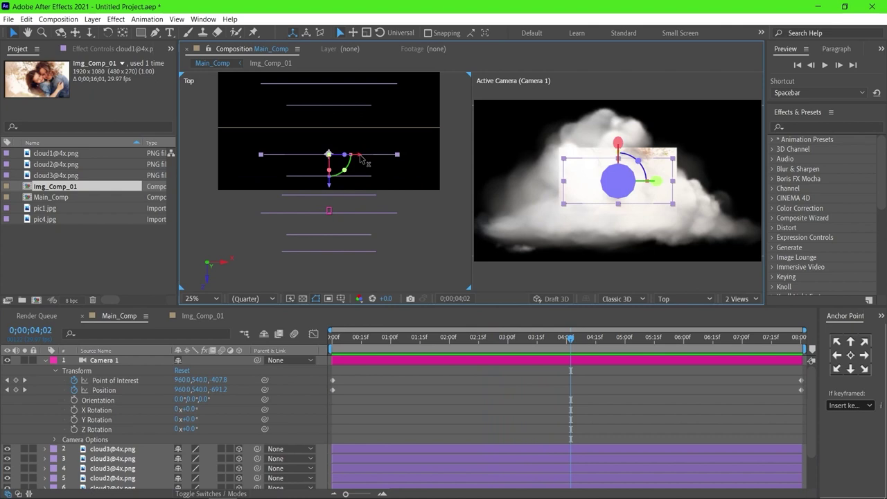
pyautogui.moveTo(362, 159); pyautogui.dragTo(297, 163)
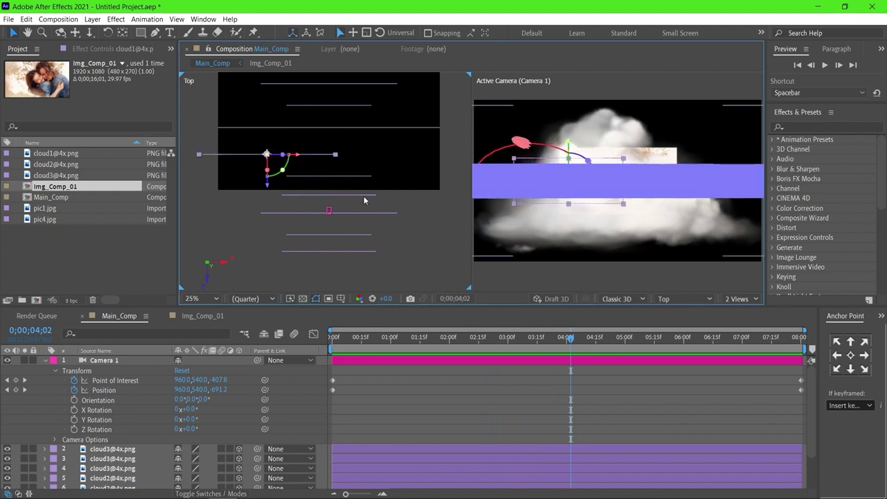
pyautogui.moveTo(597, 340); pyautogui.dragTo(705, 327)
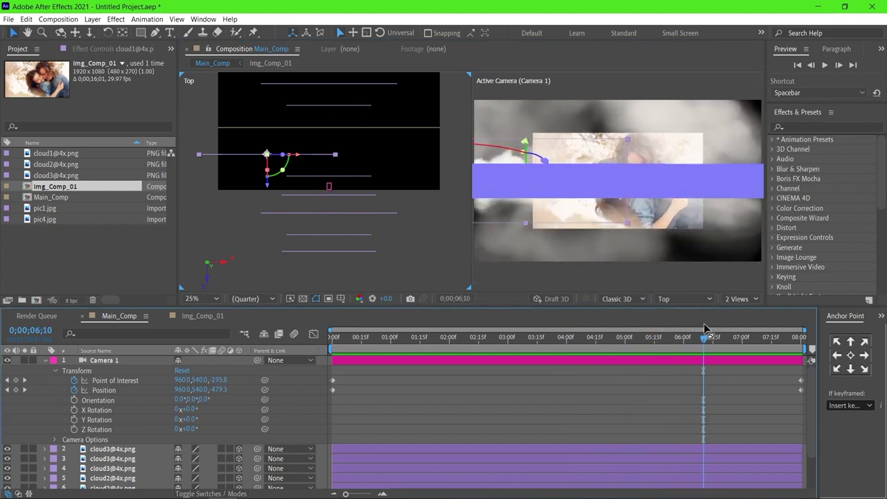
# Slide a cloud3 layer right along X so the photo is clear near the end
pyautogui.click(338, 177)
pyautogui.moveTo(359, 179); pyautogui.dragTo(386, 179)
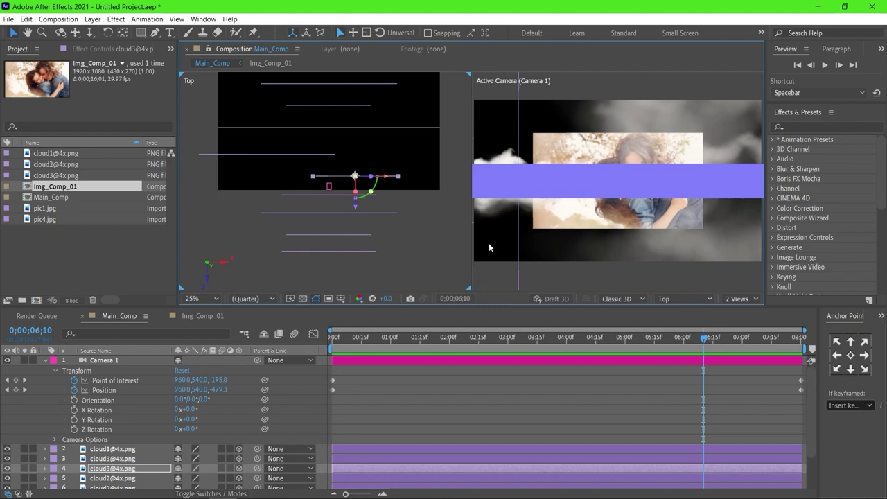
pyautogui.moveTo(746, 341); pyautogui.dragTo(346, 340)
pyautogui.hotkey('ctrl', 'Up')
pyautogui.hotkey('ctrl', 'Up')
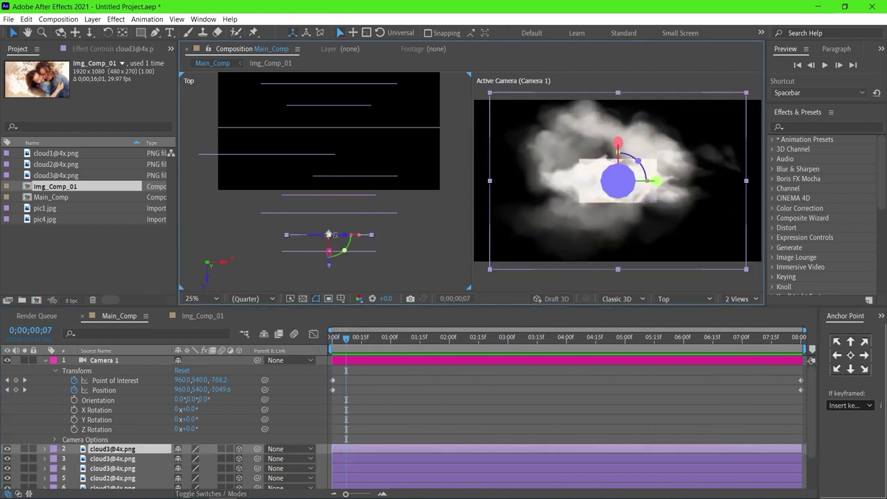
# Push the front cloud3 layer in depth and raise it in the frame
pyautogui.moveTo(332, 272)
pyautogui.mouseDown()
pyautogui.moveTo(331, 246)
pyautogui.moveTo(329, 266)
pyautogui.mouseUp()
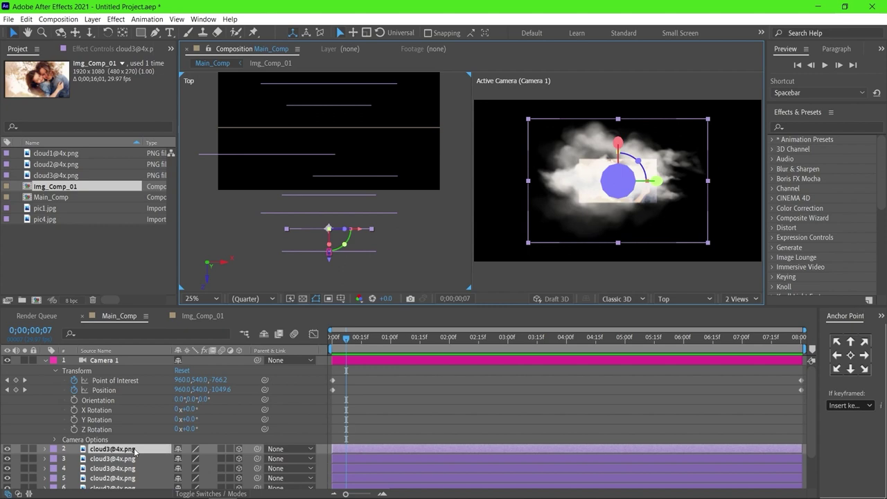
pyautogui.press('p')
pyautogui.moveTo(662, 183); pyautogui.dragTo(700, 166)
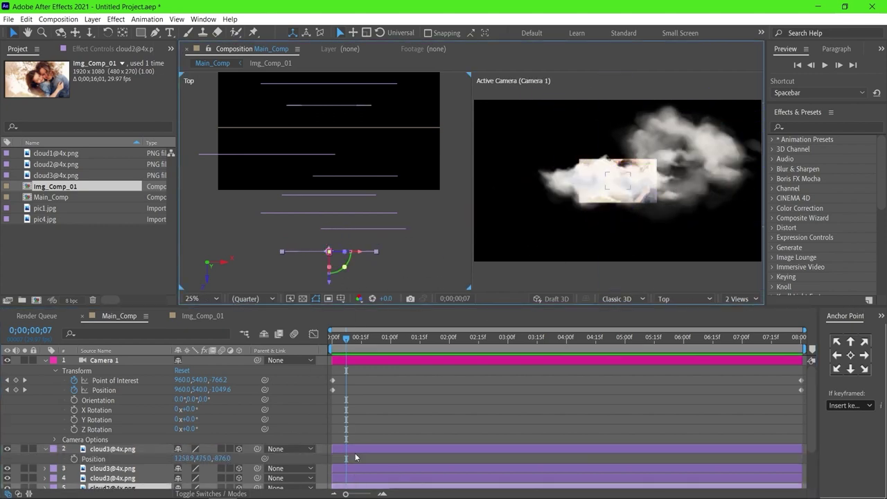
# Push Camera 1 back along its Z axis and preview the animation from the start
pyautogui.moveTo(331, 276); pyautogui.dragTo(299, 276)
pyautogui.click(336, 339)
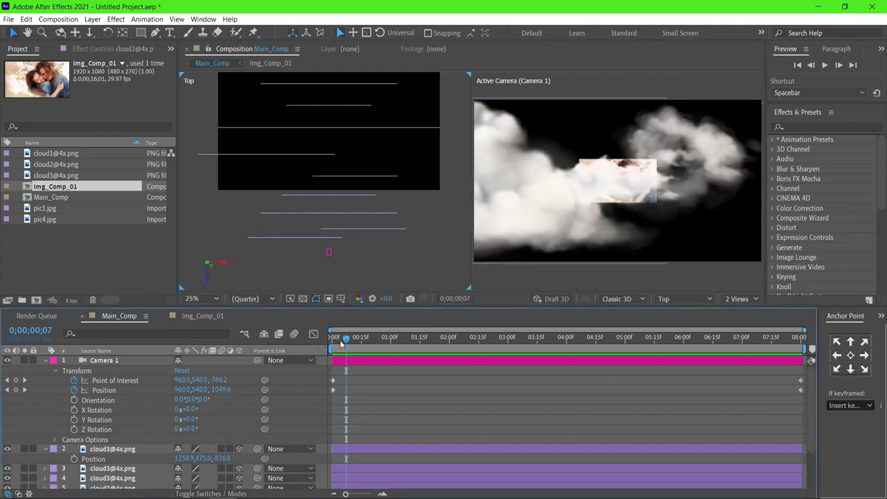
pyautogui.press('space')
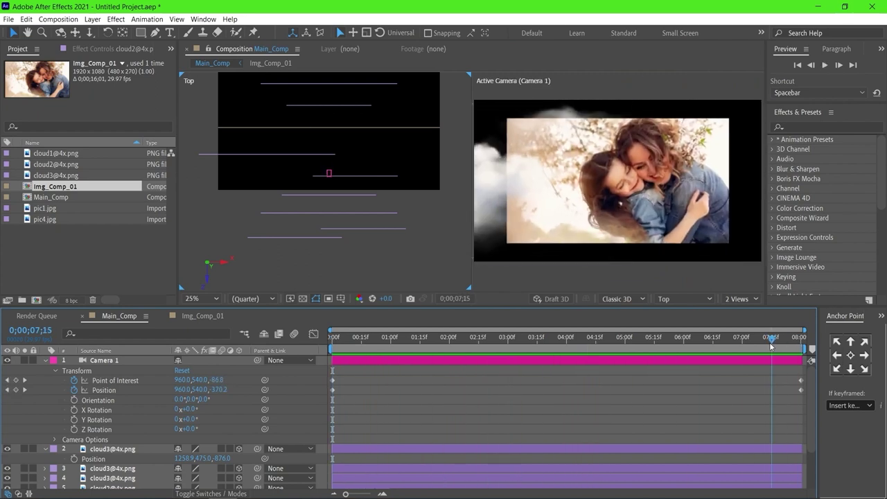
pyautogui.press('space')
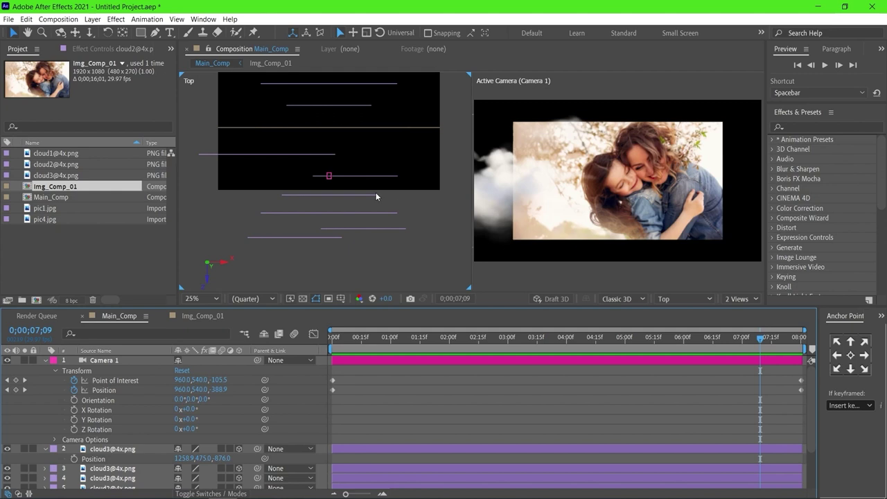
# Move the layer 4 cloud3 across the photo in the Top view and check the ending
pyautogui.click(378, 177)
pyautogui.moveTo(355, 176); pyautogui.dragTo(440, 145)
pyautogui.moveTo(761, 337)
pyautogui.mouseDown()
pyautogui.moveTo(618, 337)
pyautogui.moveTo(756, 330)
pyautogui.mouseUp()
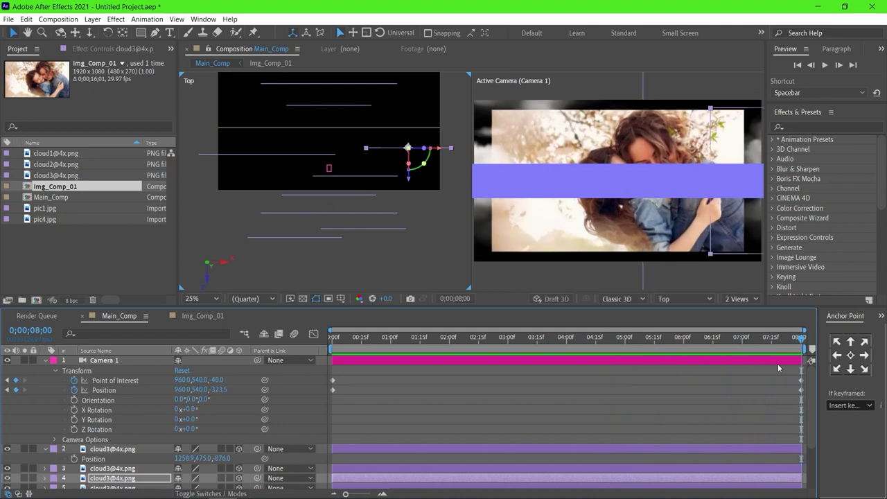
# Set layer 3 cloud3's Position to 1740, 1800, 1920 at the 0;00;05;29 keyframe
pyautogui.click(802, 337)
pyautogui.moveTo(803, 340); pyautogui.dragTo(758, 338)
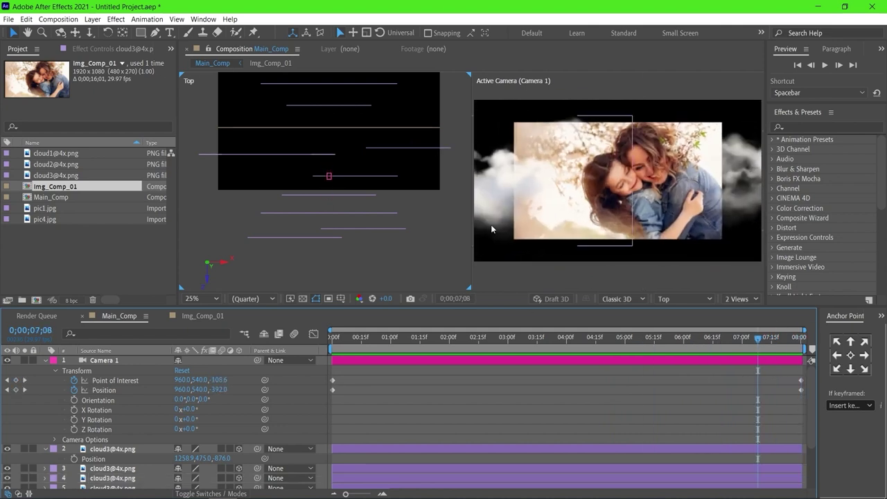
pyautogui.click(490, 224)
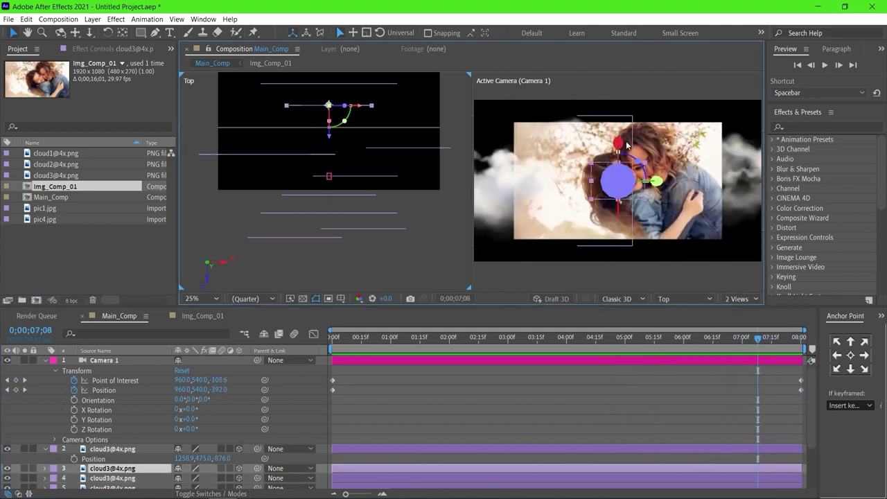
pyautogui.scroll(-2, 646, 229)
pyautogui.press('pageup')
pyautogui.press('pageup')
pyautogui.press('pageup')
pyautogui.press('pageup')
pyautogui.press('pageup')
pyautogui.press('pageup')
pyautogui.press('pageup')
pyautogui.press('pageup')
pyautogui.press('pageup')
pyautogui.press('pageup')
pyautogui.press('pageup')
pyautogui.press('pageup')
pyautogui.press('pageup')
pyautogui.press('pageup')
pyautogui.press('pageup')
pyautogui.press('pageup')
pyautogui.press('pageup')
pyautogui.press('pageup')
pyautogui.press('pageup')
pyautogui.press('pageup')
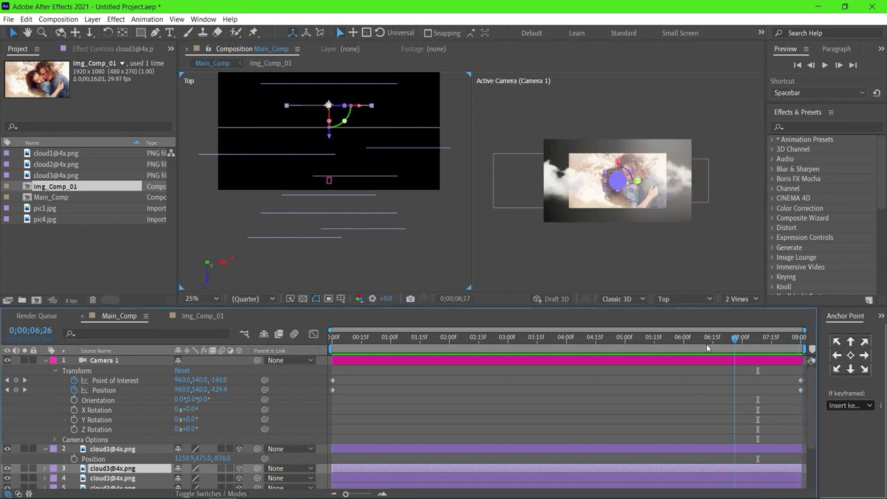
pyautogui.press('p')
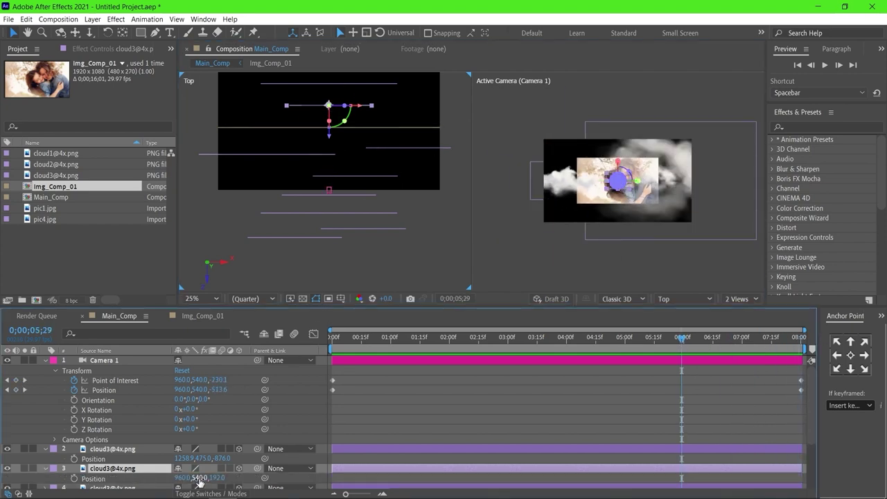
pyautogui.moveTo(201, 479)
pyautogui.mouseDown()
pyautogui.moveTo(187, 478)
pyautogui.moveTo(208, 478)
pyautogui.mouseUp()
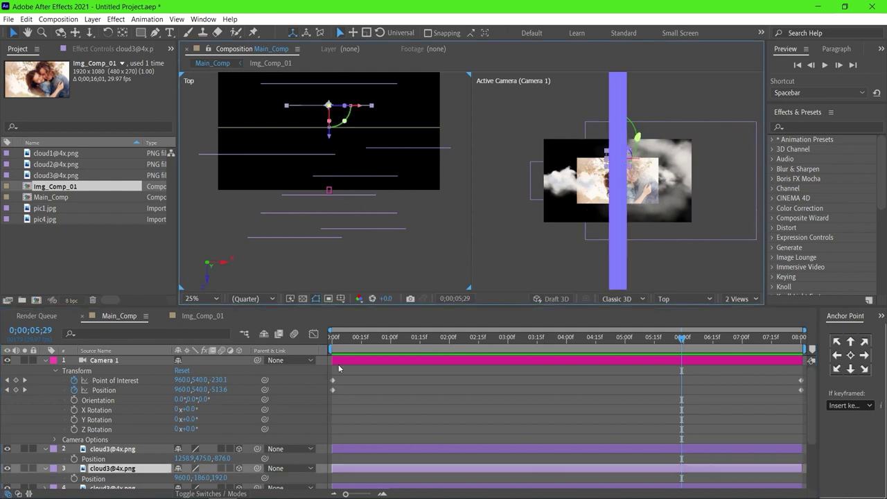
# Enlarge the layer 3 cloud3 to 220% scale and recheck its position
pyautogui.click(619, 154)
pyautogui.click(344, 117)
pyautogui.press('s')
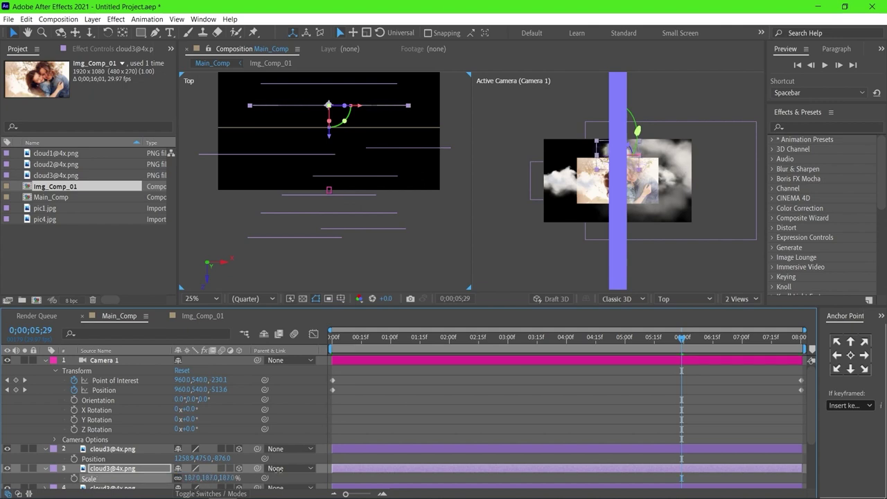
pyautogui.moveTo(639, 158); pyautogui.dragTo(568, 160)
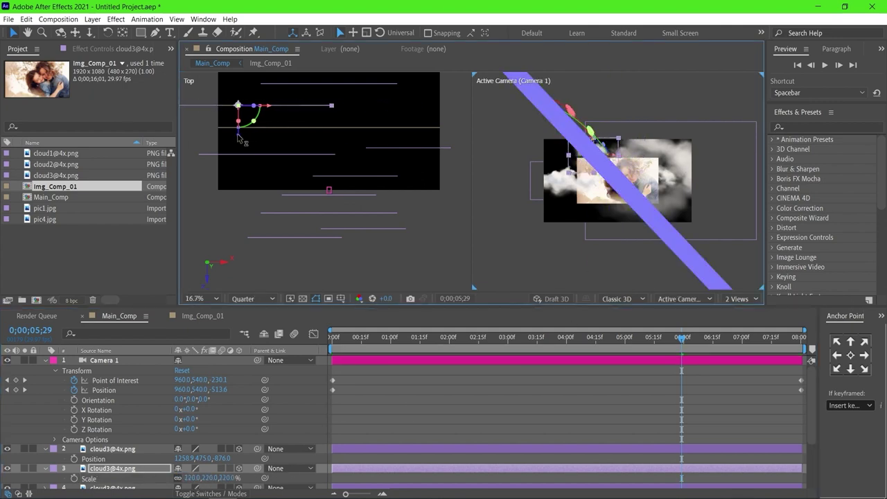
pyautogui.click(237, 459)
pyautogui.click(271, 110)
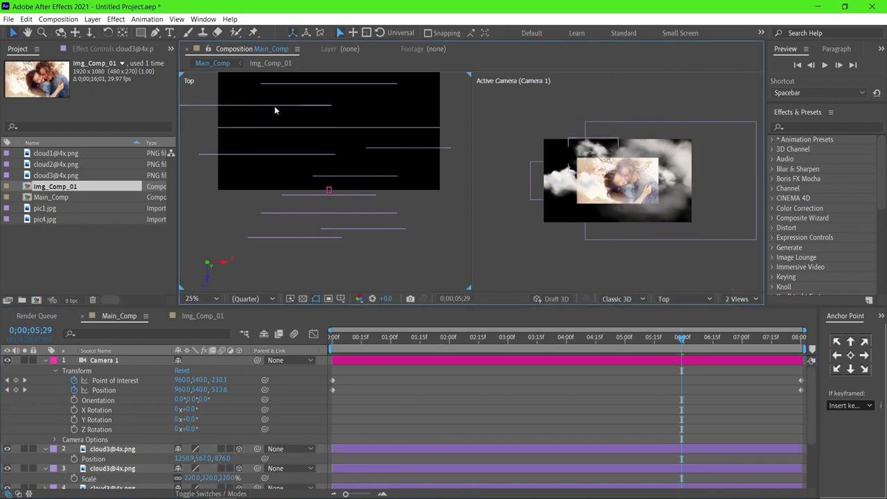
pyautogui.click(112, 469)
pyautogui.press('p')
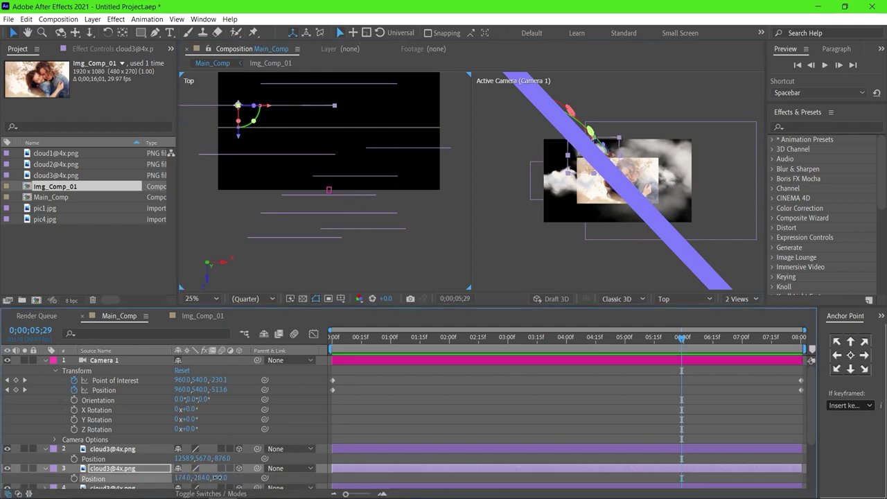
# Move another cloud further right in the Top view, check layer 9 cloud1's scale, and preview
pyautogui.click(375, 87)
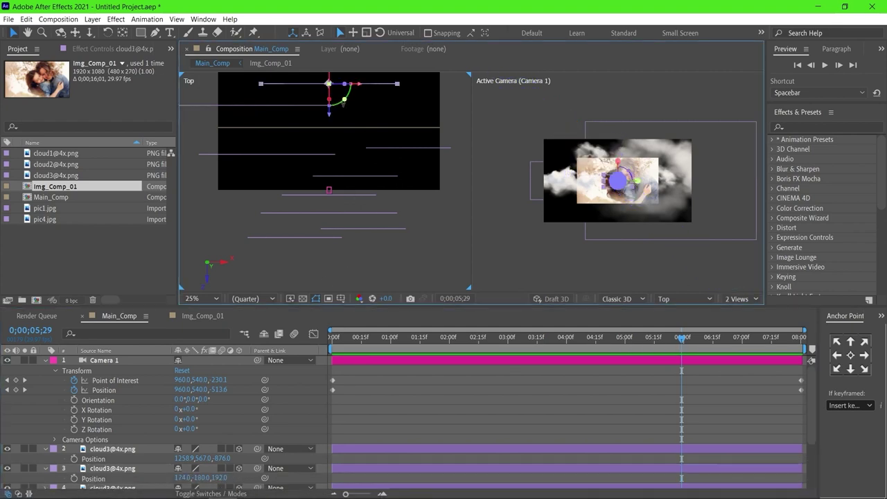
pyautogui.moveTo(363, 87); pyautogui.dragTo(649, 252)
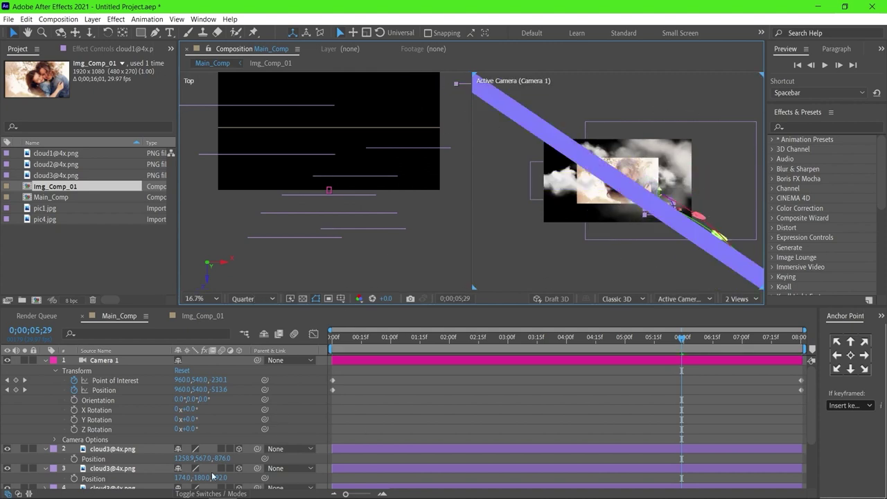
pyautogui.scroll(-5, 811, 431)
pyautogui.click(137, 463)
pyautogui.press('s')
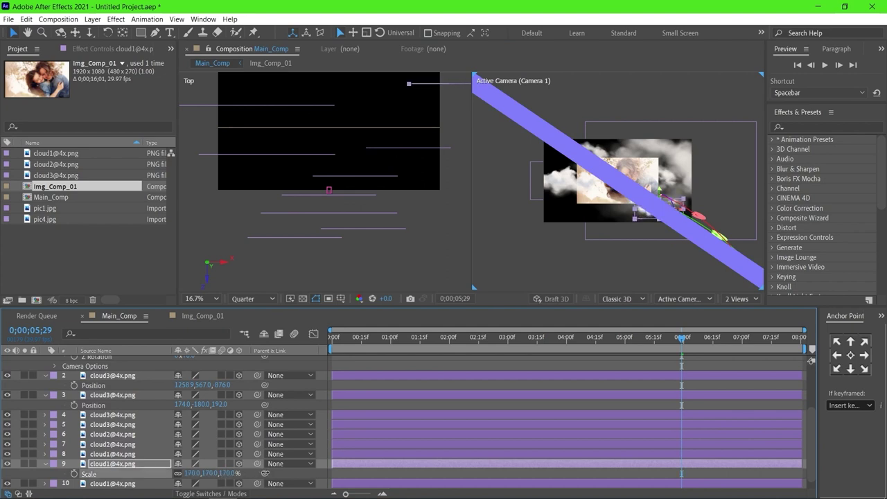
pyautogui.click(480, 370)
pyautogui.press('space')
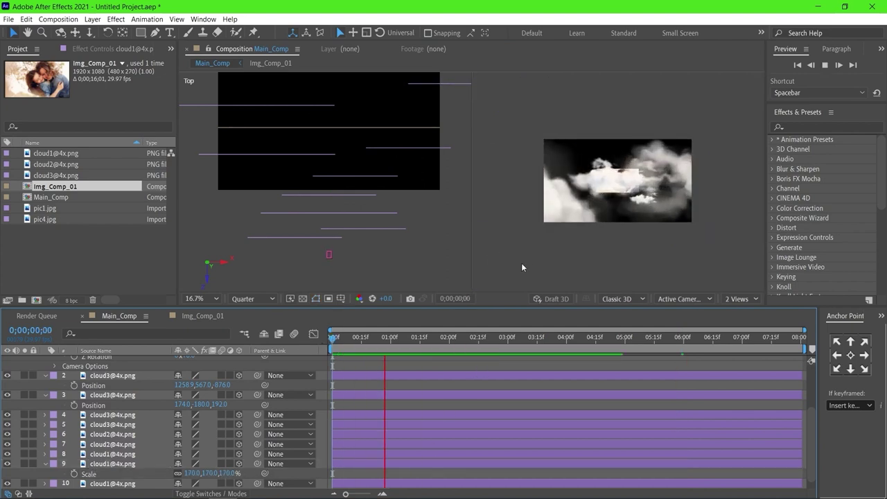
pyautogui.scroll(3, 727, 255)
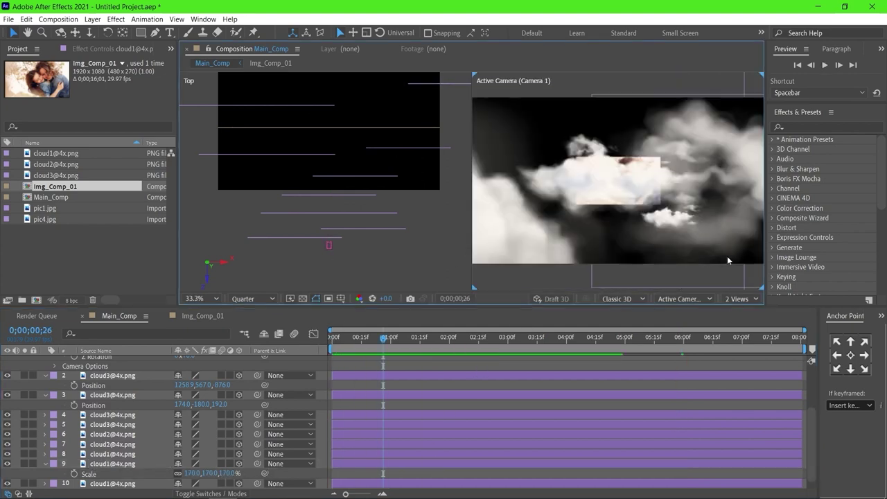
pyautogui.click(198, 298)
pyautogui.click(356, 342)
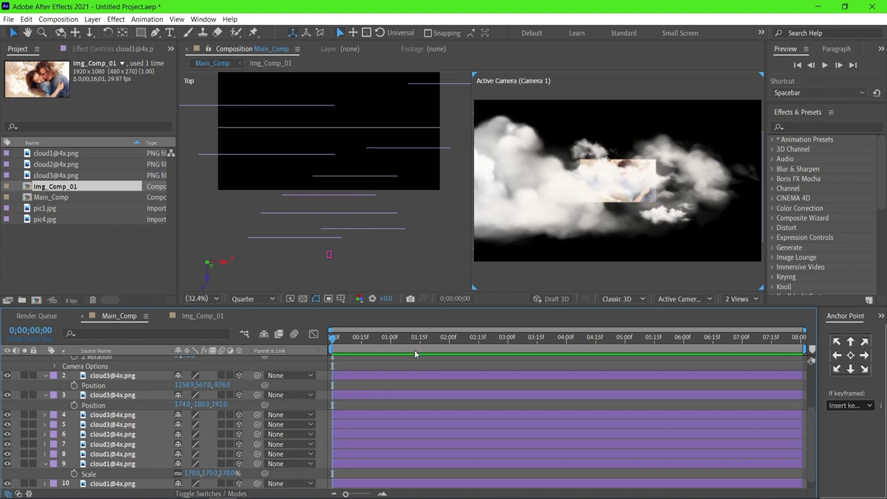
pyautogui.press('space')
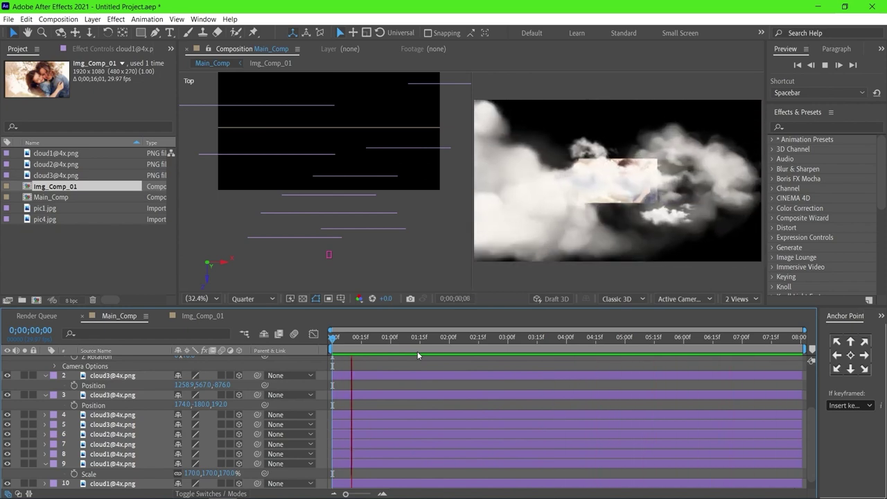
pyautogui.moveTo(772, 340); pyautogui.dragTo(750, 340)
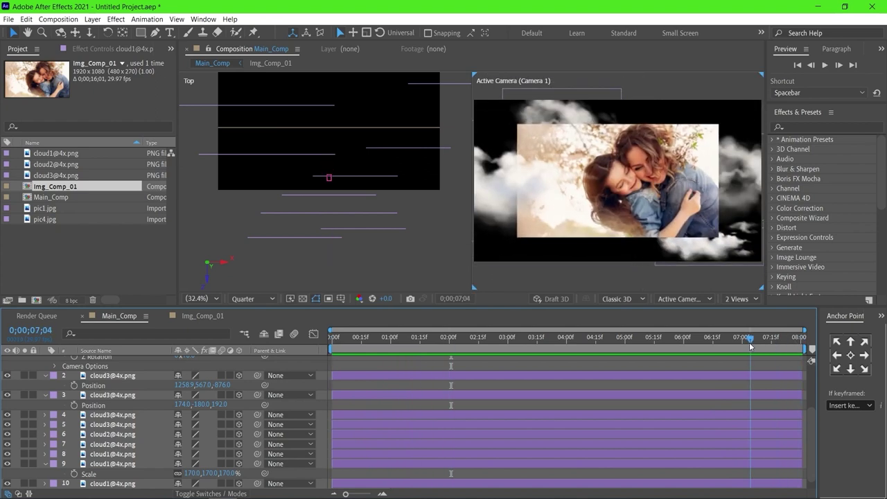
pyautogui.moveTo(345, 343); pyautogui.dragTo(310, 342)
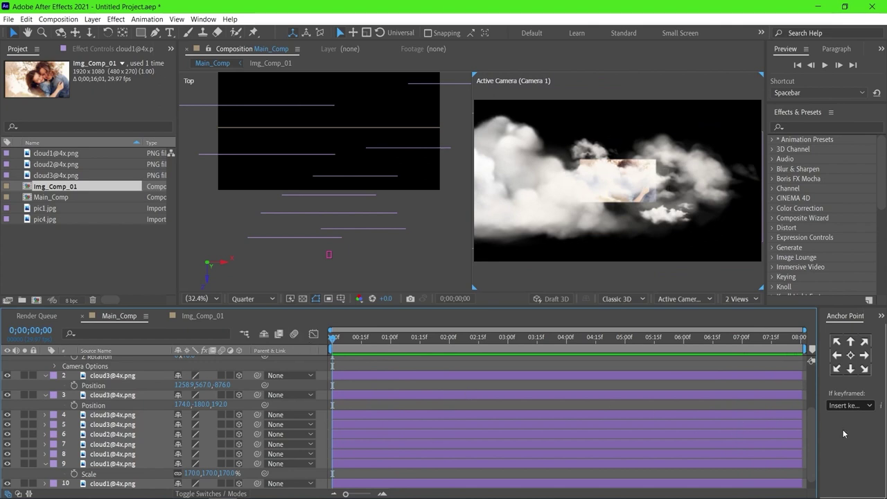
pyautogui.moveTo(813, 429); pyautogui.dragTo(818, 388)
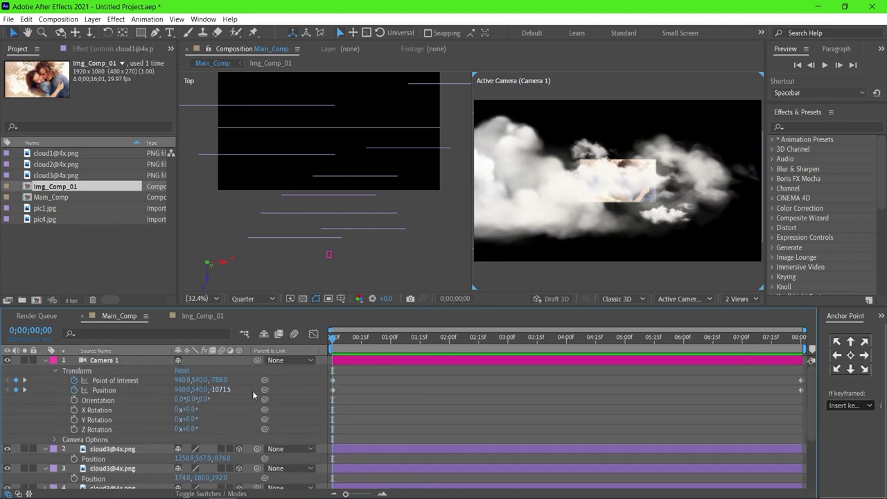
pyautogui.moveTo(310, 379); pyautogui.dragTo(821, 420)
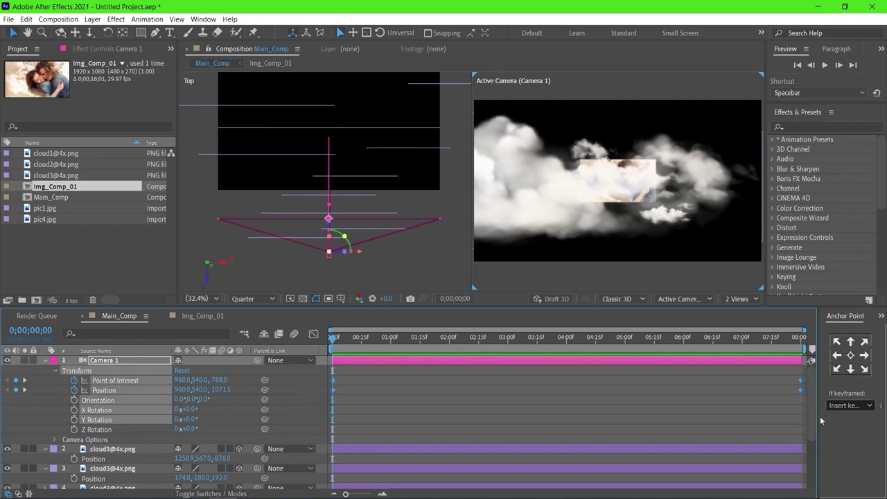
pyautogui.press('F9')
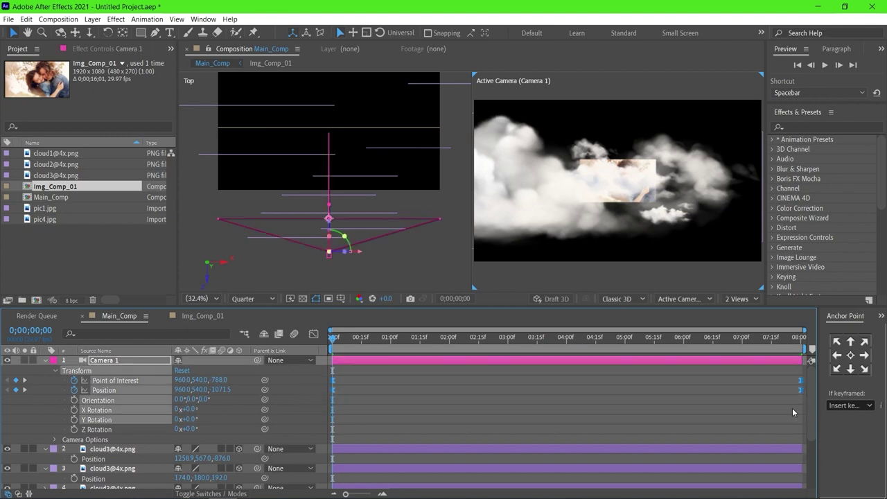
pyautogui.click(313, 336)
pyautogui.moveTo(780, 450); pyautogui.dragTo(807, 470)
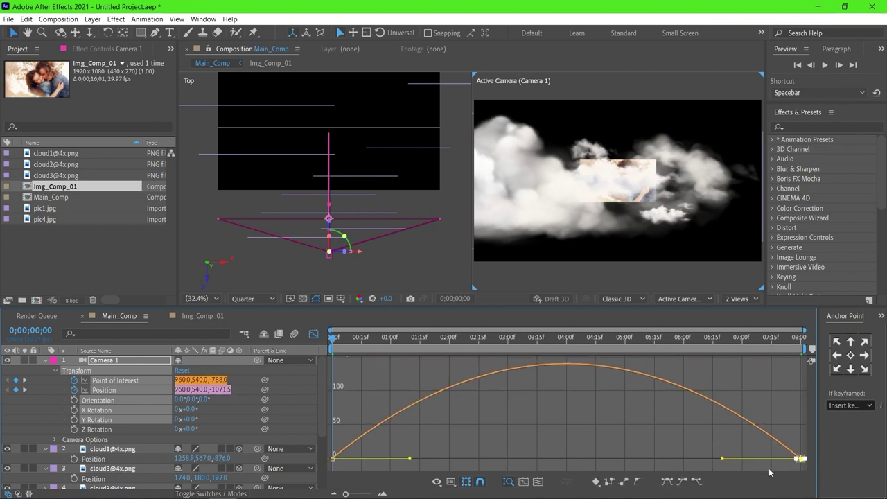
pyautogui.moveTo(723, 460); pyautogui.dragTo(619, 459)
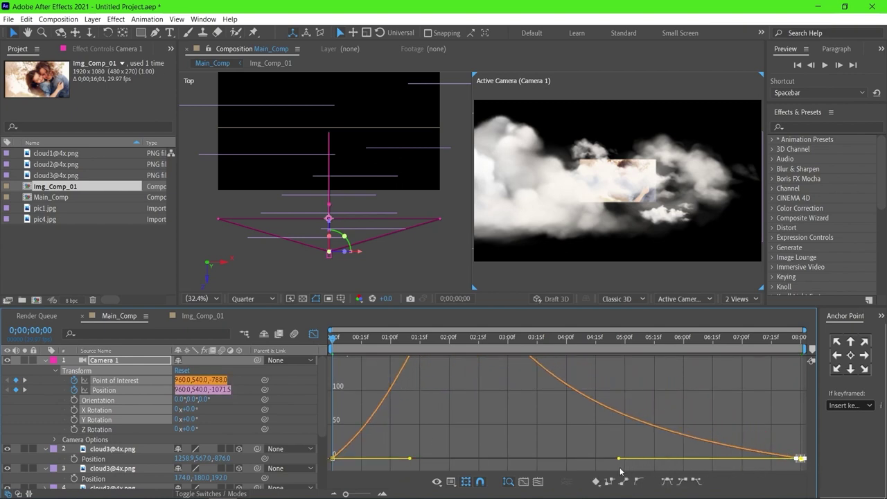
pyautogui.click(314, 334)
pyautogui.click(358, 413)
pyautogui.press('space')
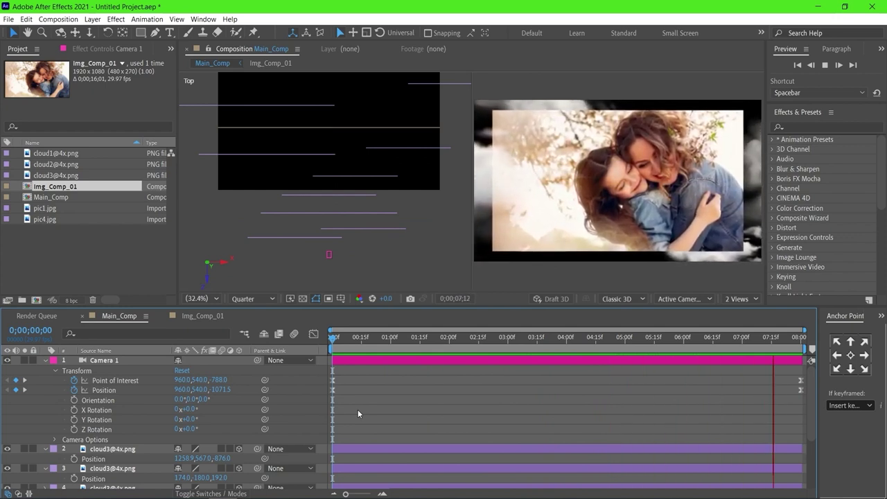
pyautogui.press('space')
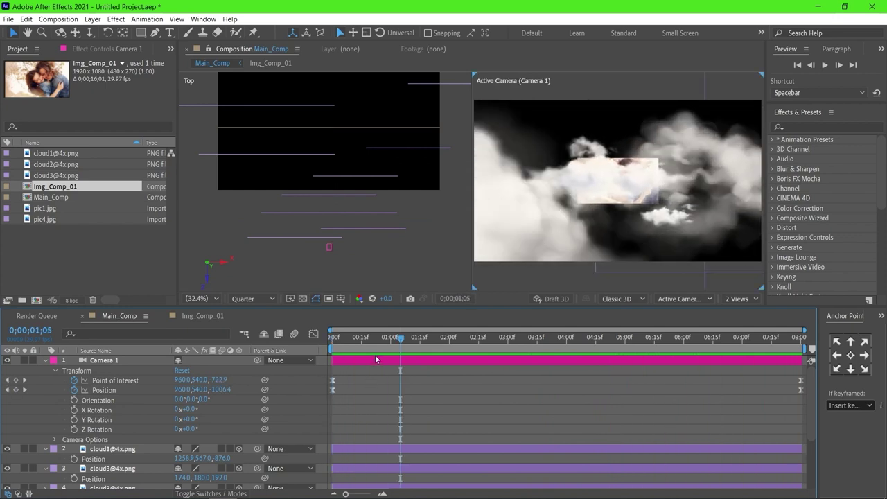
pyautogui.press('space')
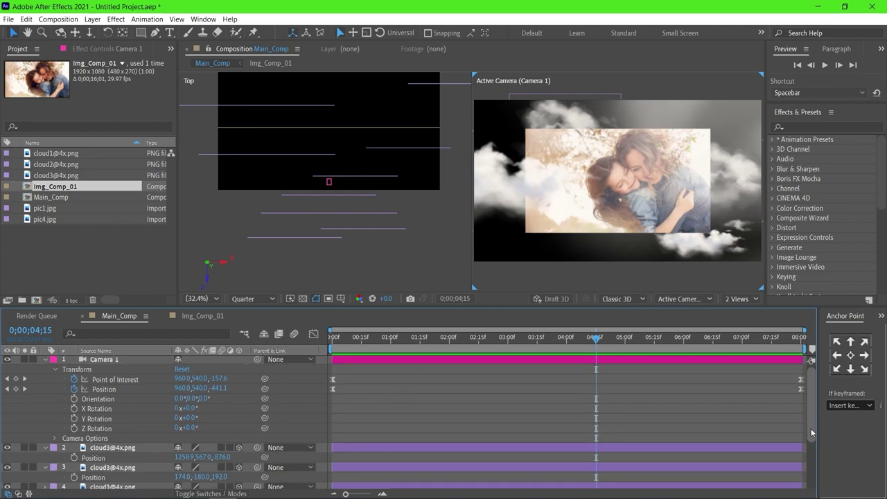
# Keyframe Img_Comp_01's Z Rotation at -8° on the first frame
pyautogui.scroll(-5, 810, 427)
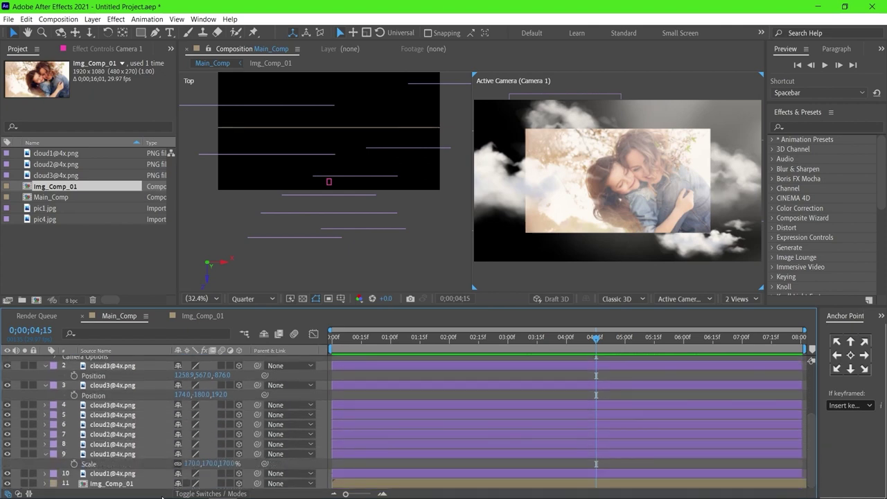
pyautogui.click(117, 484)
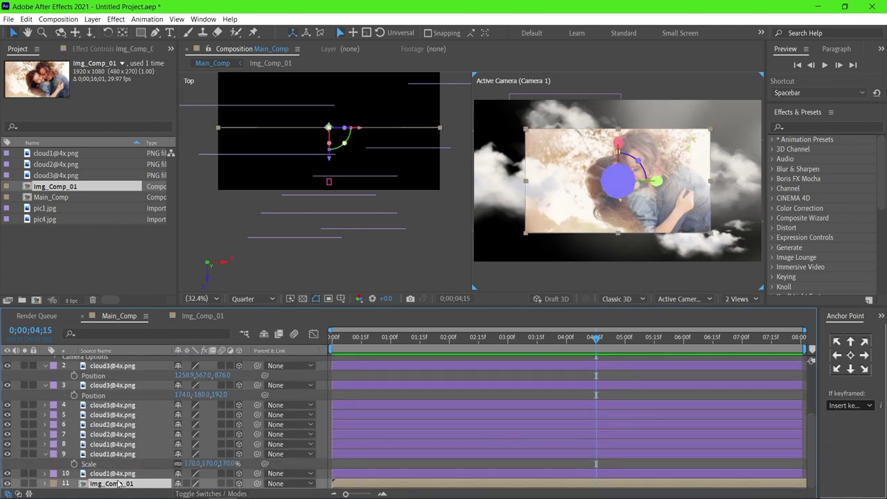
pyautogui.press('r')
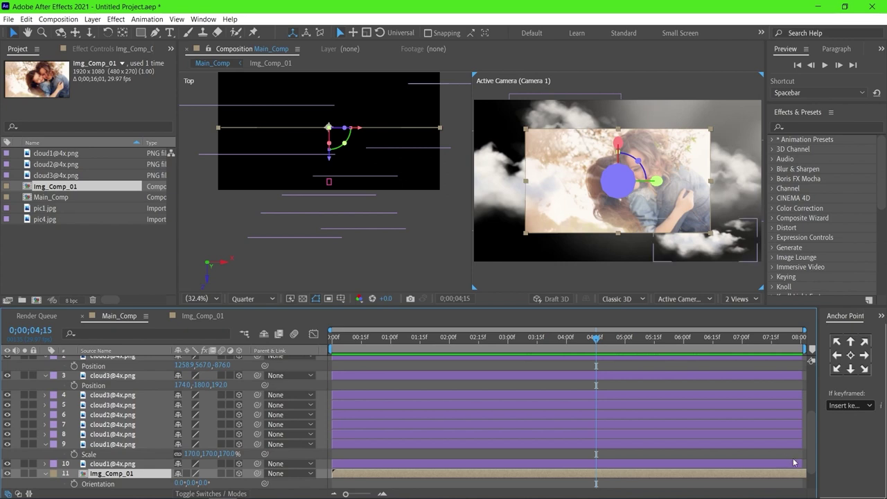
pyautogui.press('Home')
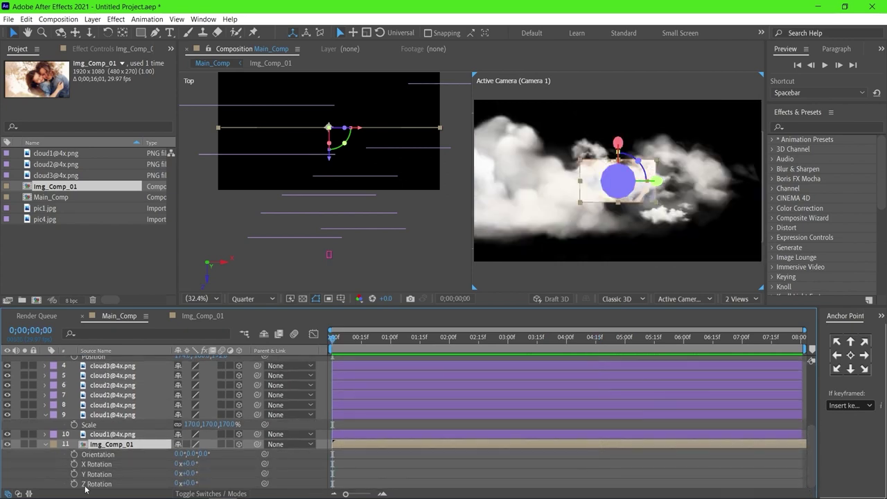
pyautogui.click(74, 484)
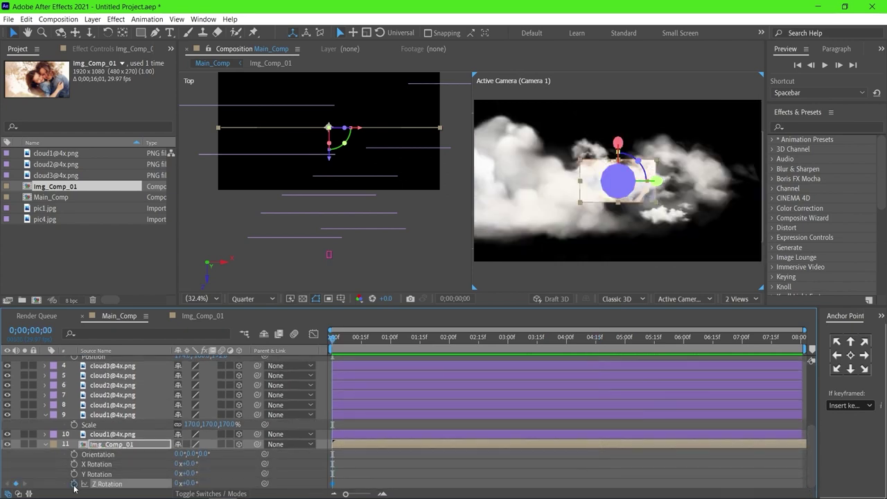
pyautogui.click(191, 484)
pyautogui.write('-8')
pyautogui.press('Return')
# Add a 2° Z Rotation keyframe at 8 seconds
pyautogui.click(799, 343)
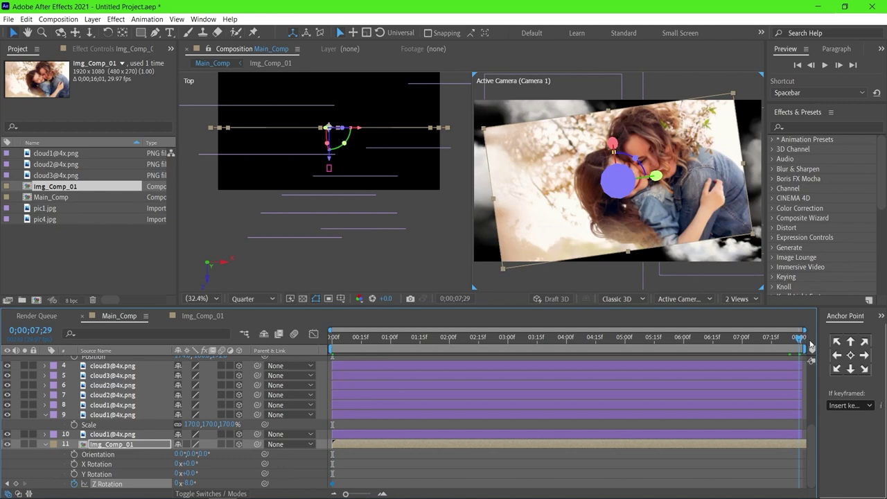
pyautogui.click(191, 483)
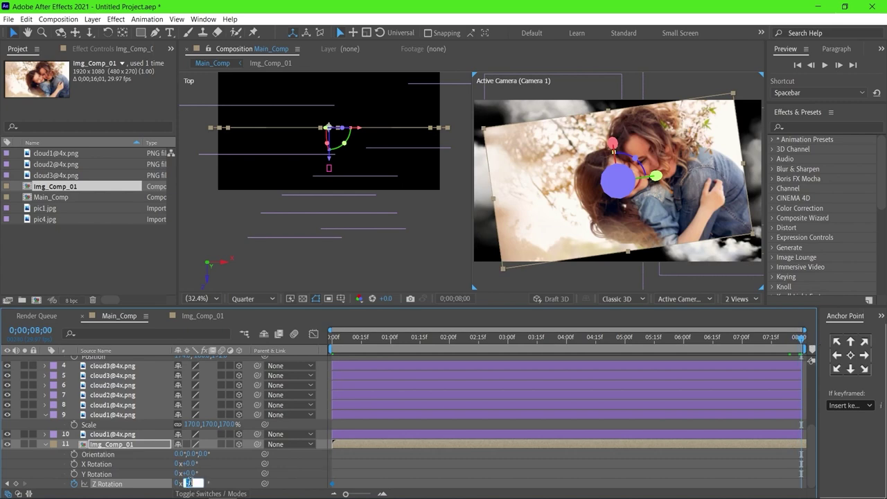
pyautogui.write('2')
pyautogui.press('Return')
# Preview the photo's tilt from the first frame and show the layer's Scale
pyautogui.click(464, 473)
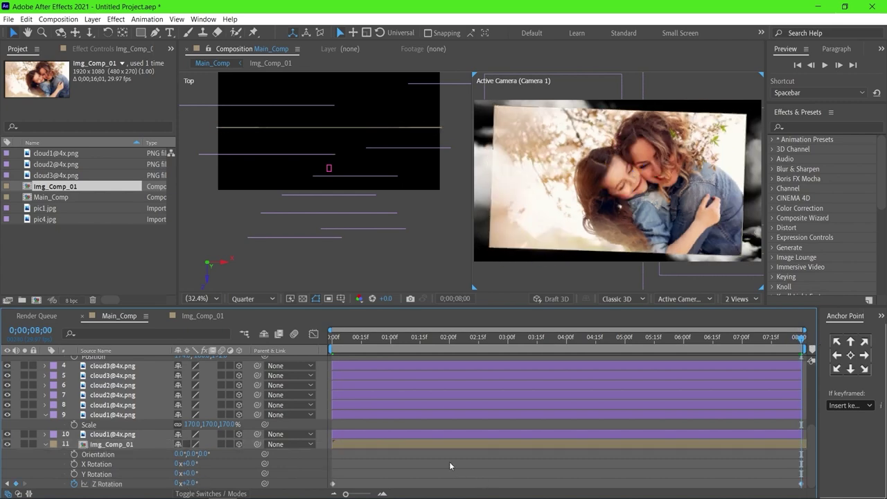
pyautogui.click(333, 339)
pyautogui.press('space')
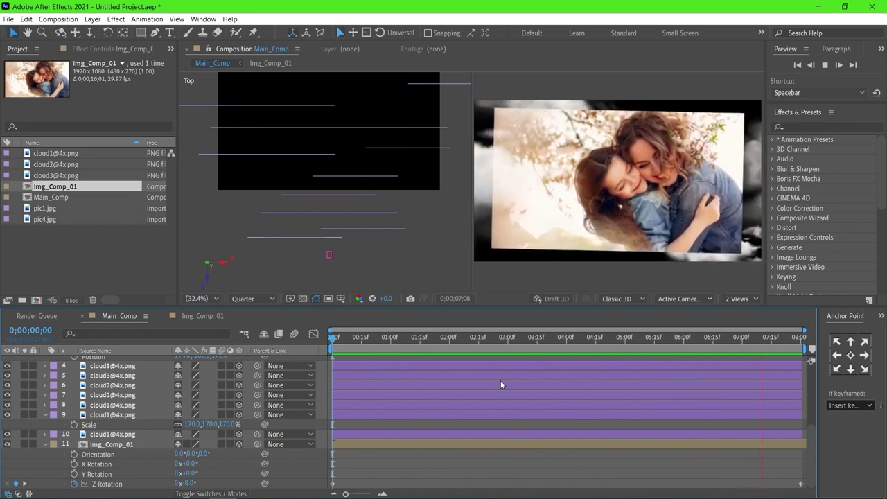
pyautogui.press('space')
pyautogui.moveTo(360, 340); pyautogui.dragTo(319, 345)
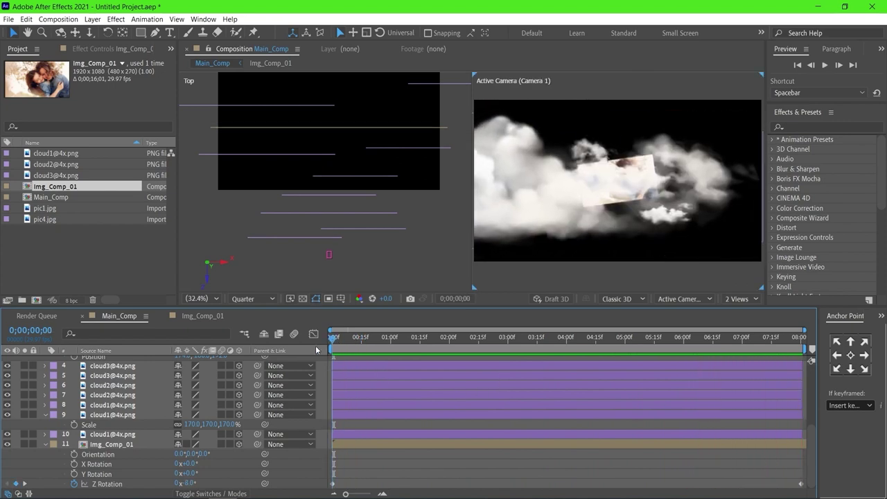
pyautogui.click(346, 445)
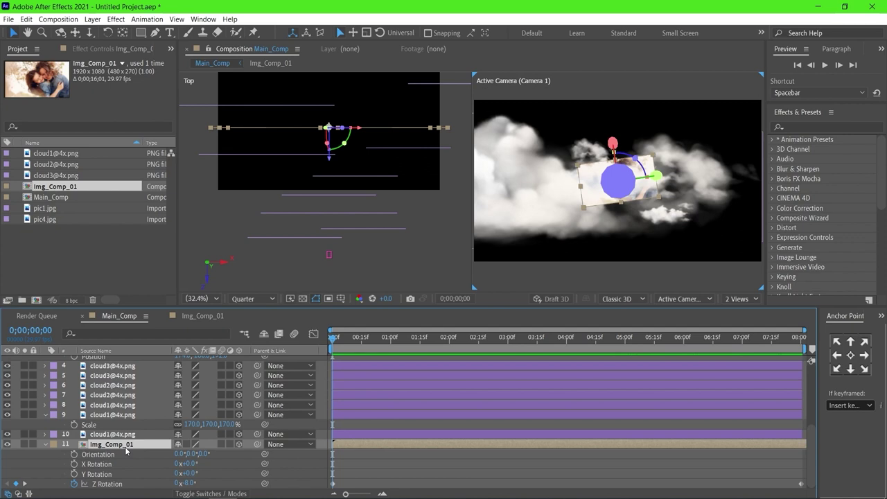
pyautogui.press('s')
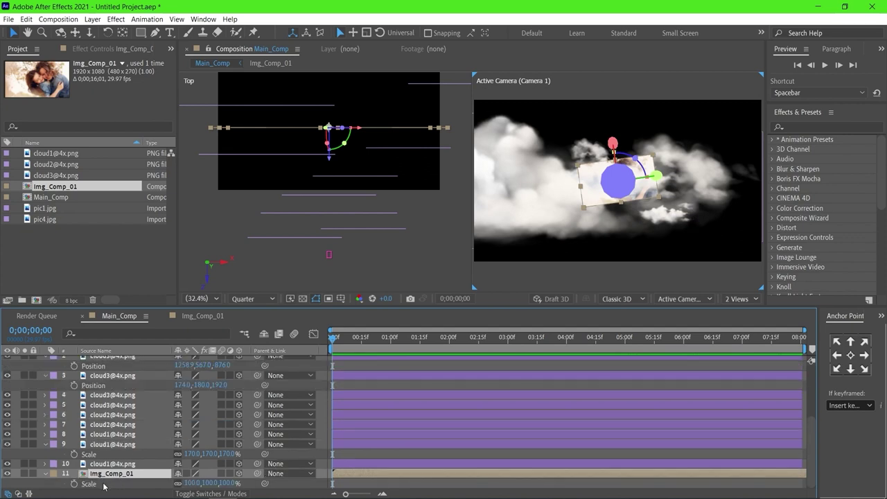
# Keyframe Img_Comp_01's Scale at 0% on the first frame
pyautogui.press('Return')
pyautogui.click(226, 484)
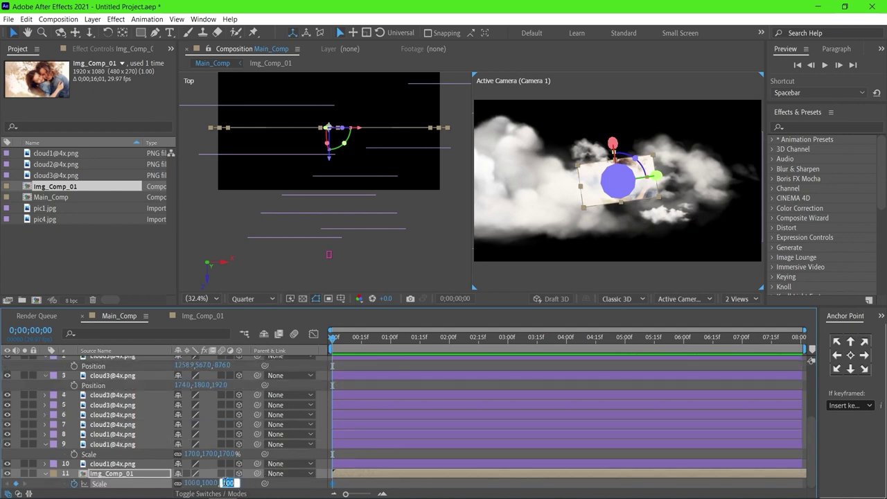
pyautogui.write('0')
pyautogui.press('Return')
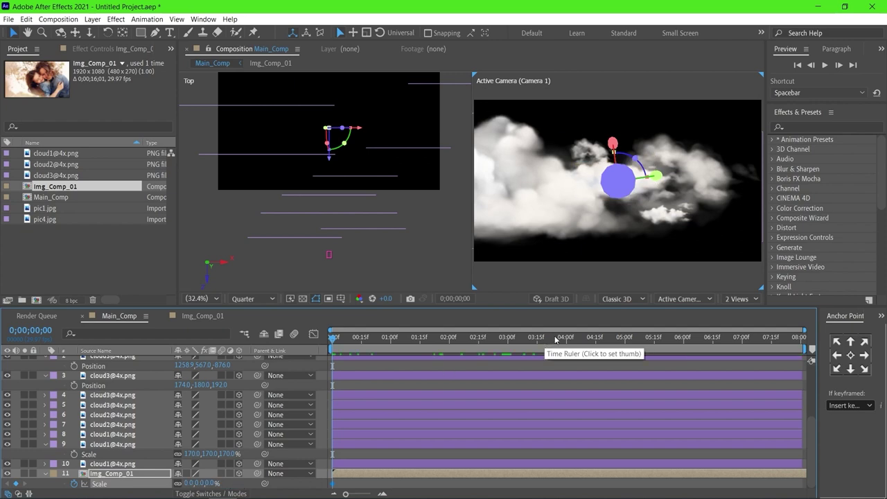
# Add a 100% Scale keyframe at exactly 4 seconds
pyautogui.click(570, 339)
pyautogui.moveTo(570, 339); pyautogui.dragTo(566, 339)
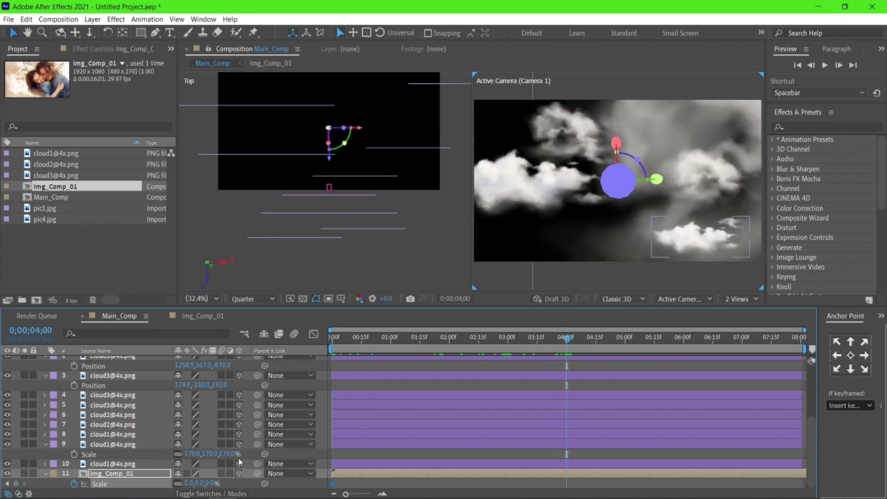
pyautogui.click(211, 483)
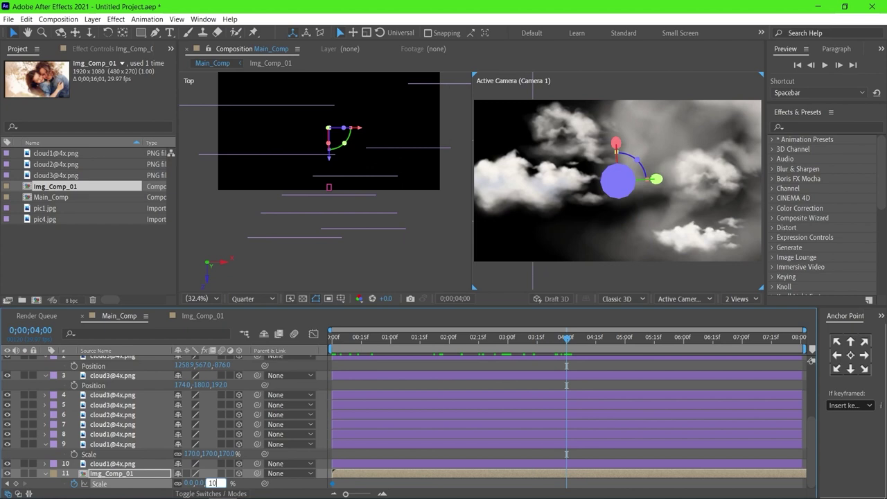
pyautogui.write('100')
pyautogui.press('Return')
# Preview the photo growing in from the beginning of the timeline
pyautogui.click(588, 474)
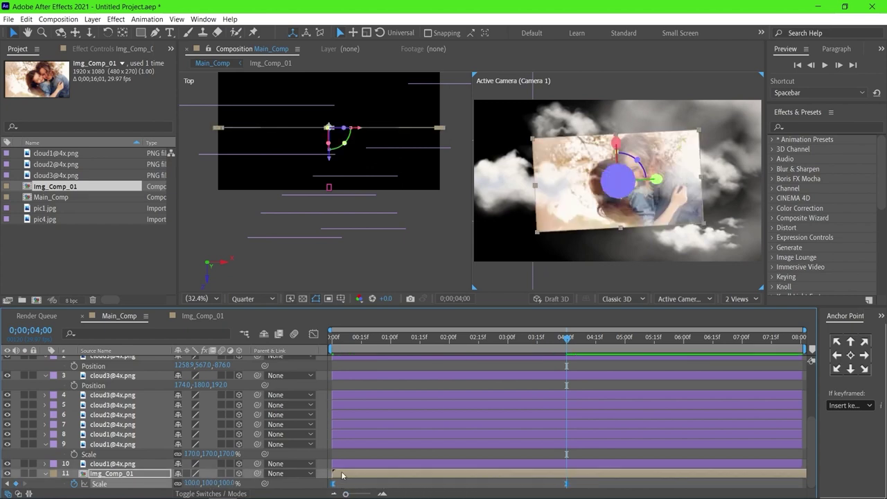
pyautogui.click(336, 337)
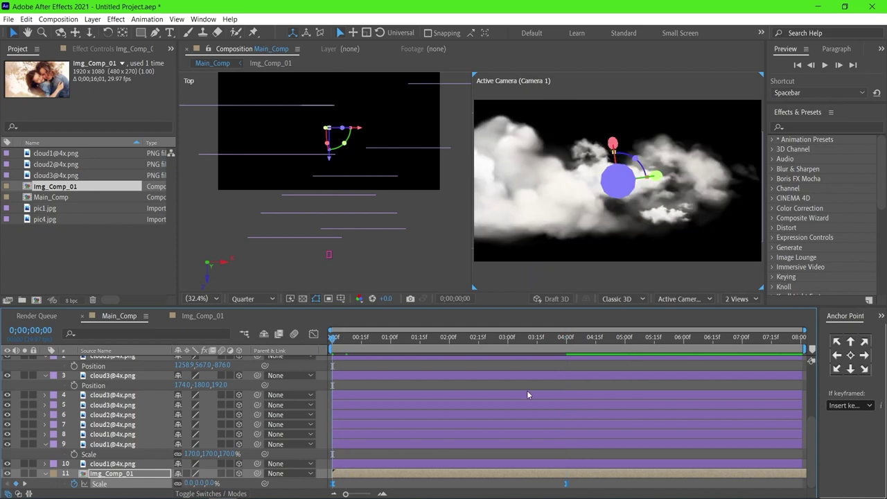
pyautogui.press('space')
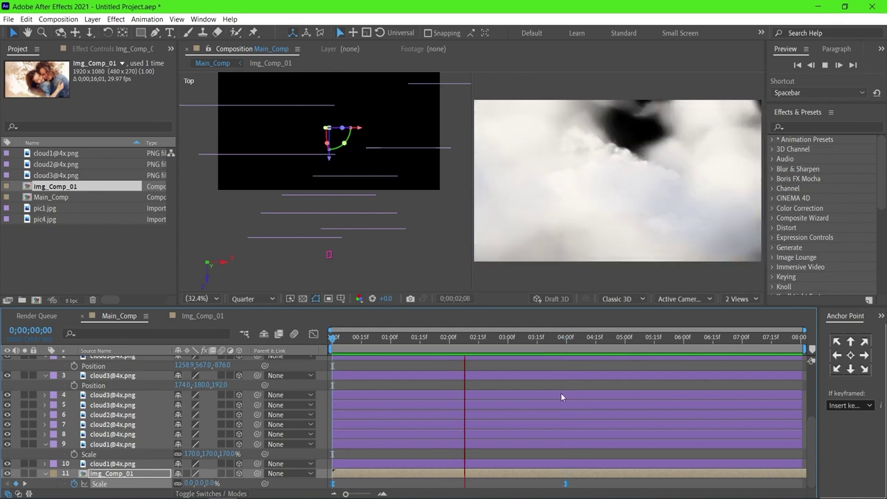
pyautogui.press('space')
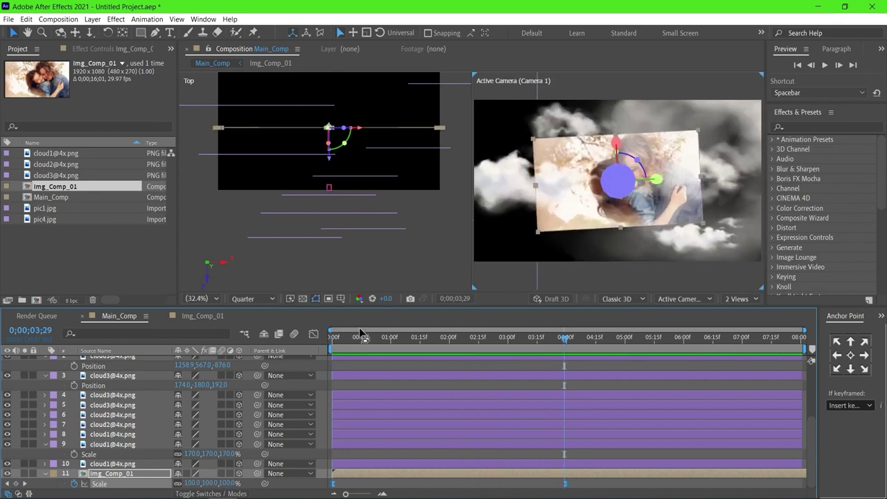
pyautogui.click(329, 337)
pyautogui.press('space')
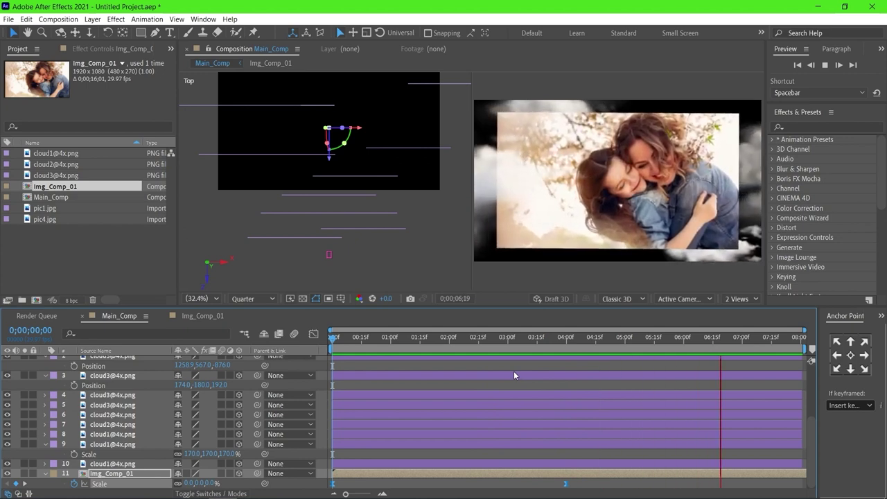
pyautogui.press('space')
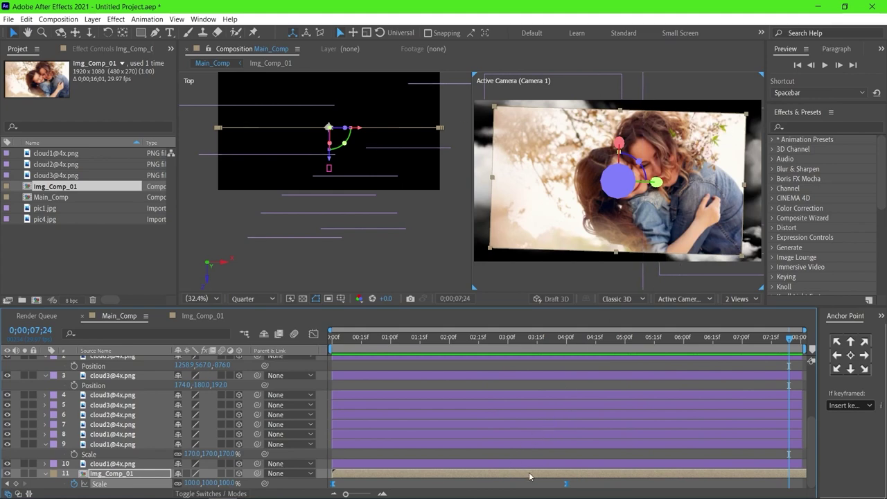
# Add a new White Solid 1 layer in the Img_Comp_01 composition
pyautogui.click(204, 315)
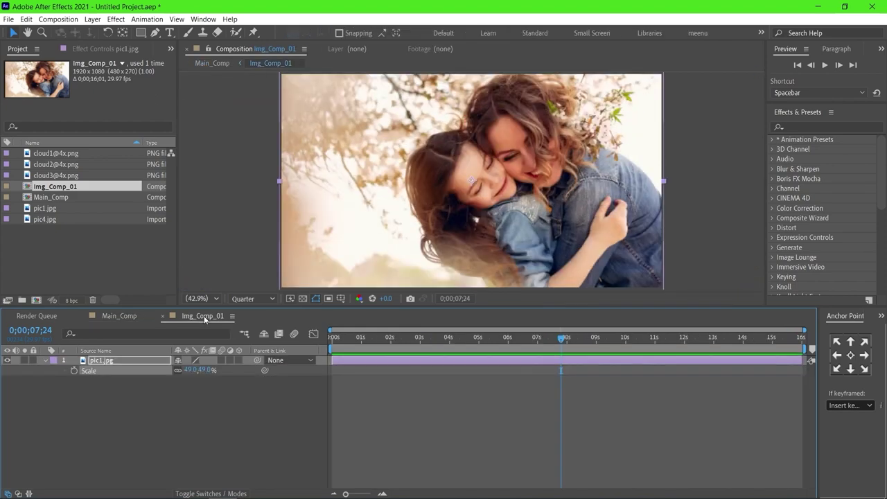
pyautogui.rightClick(159, 414)
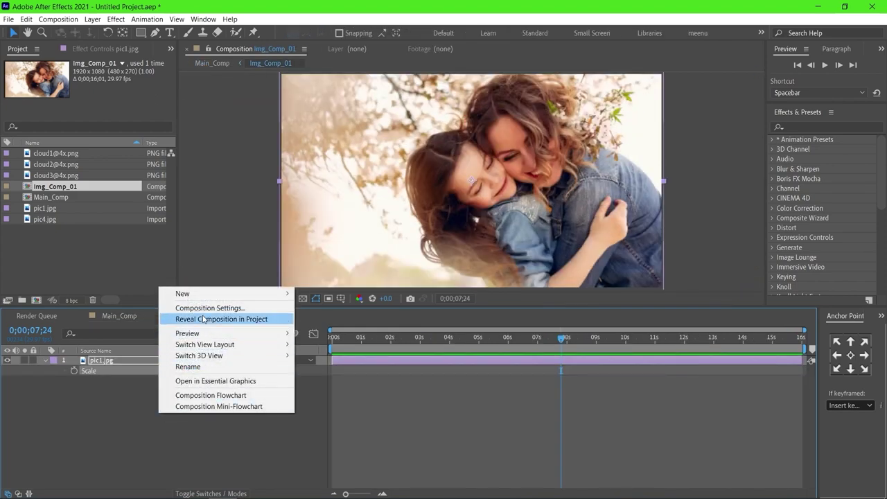
pyautogui.moveTo(212, 294)
pyautogui.click(319, 319)
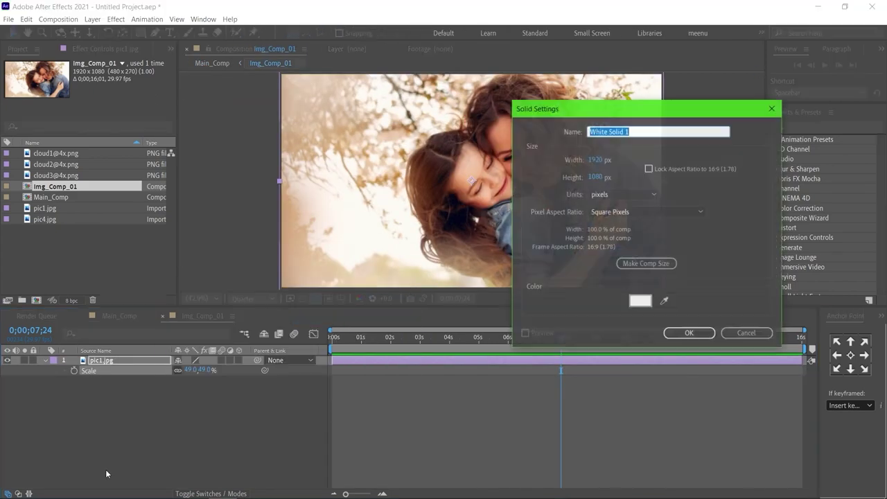
pyautogui.click(672, 332)
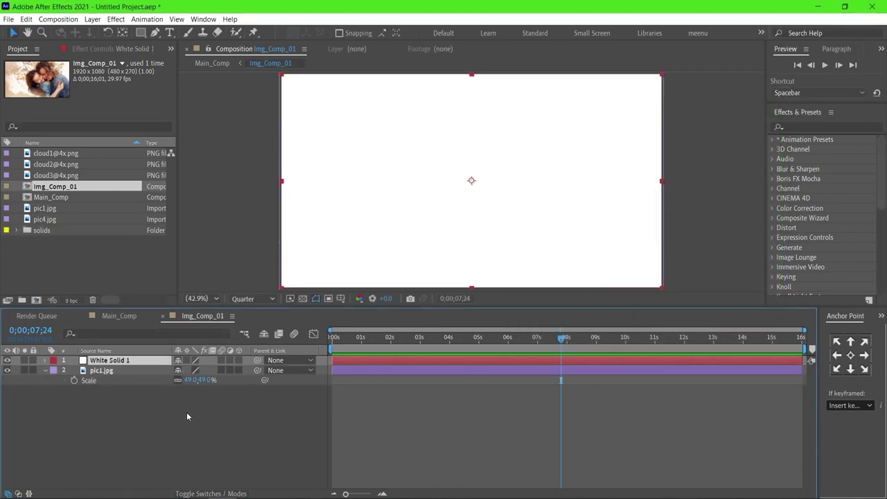
# Give the solid a full-frame Subtract mask with -25 pixel Mask Expansion
pyautogui.doubleClick(140, 34)
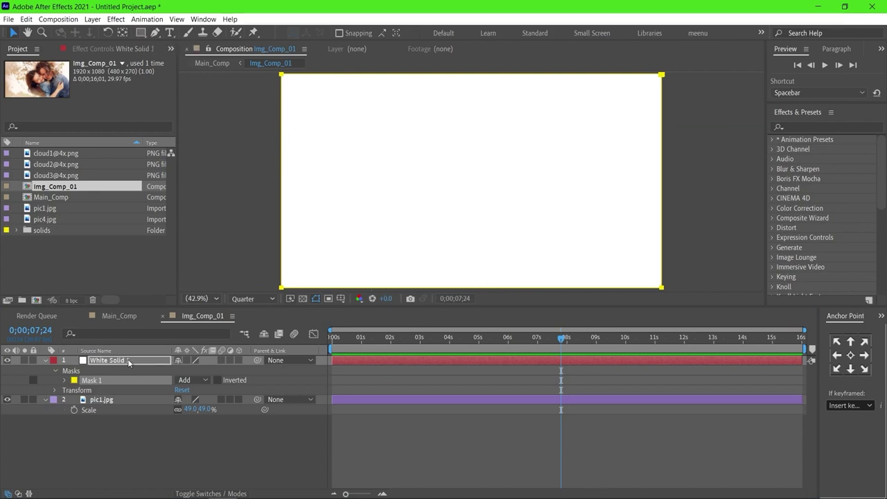
pyautogui.click(64, 380)
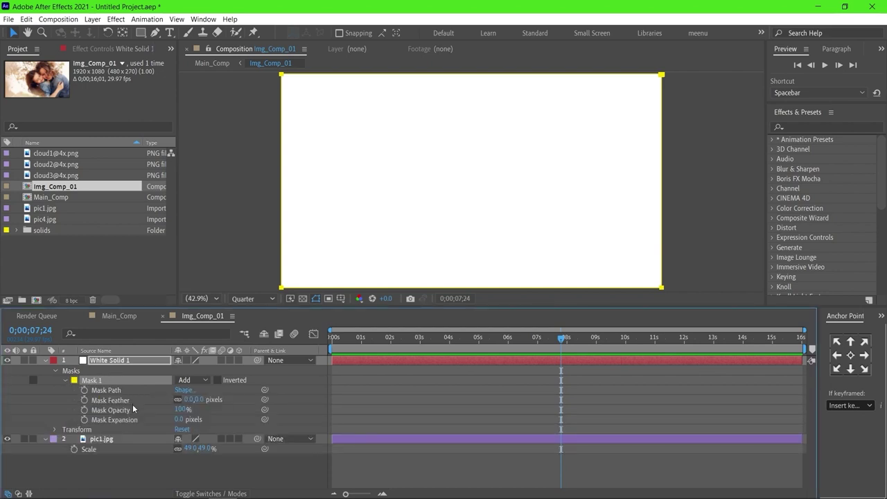
pyautogui.click(181, 420)
pyautogui.press('Return')
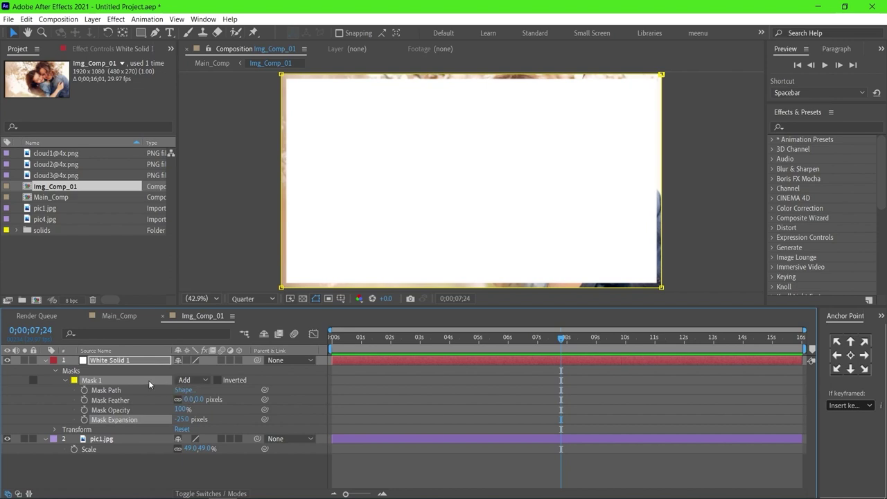
pyautogui.click(192, 380)
pyautogui.click(201, 418)
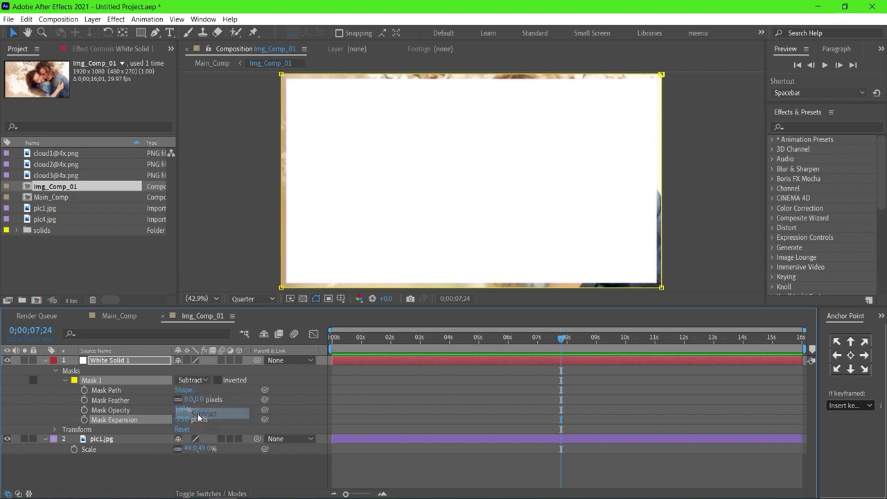
pyautogui.click(376, 393)
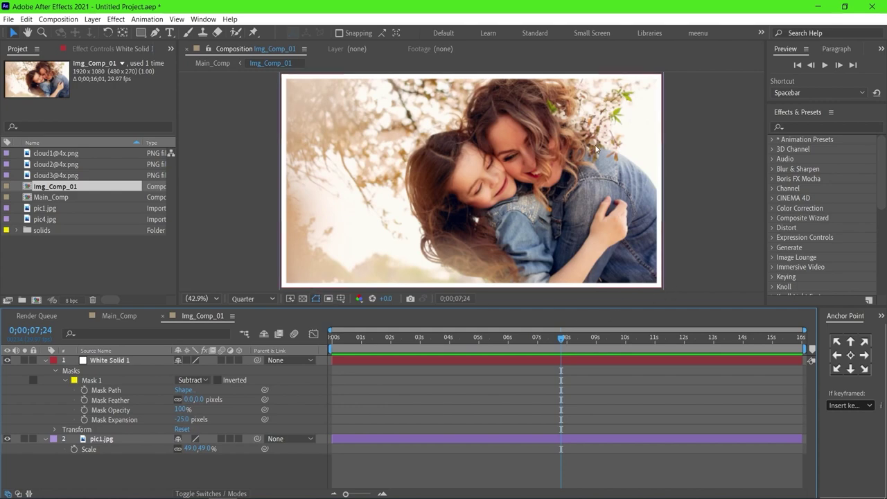
pyautogui.moveTo(350, 337); pyautogui.dragTo(325, 342)
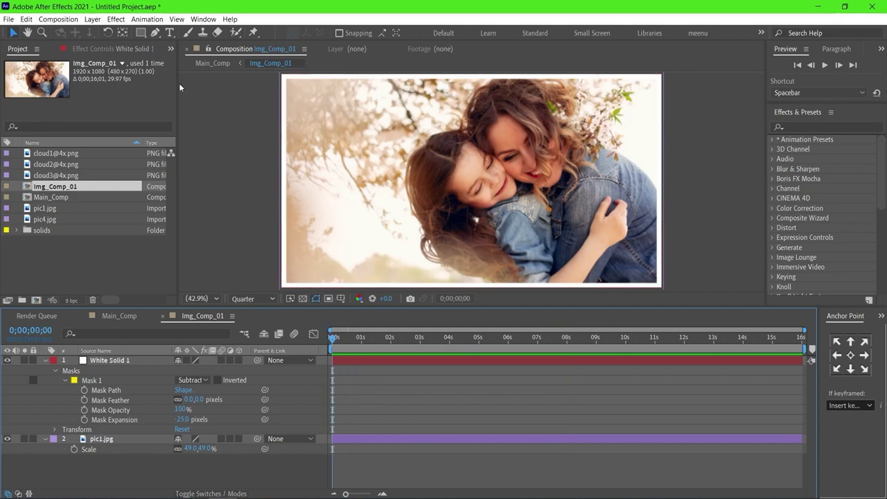
# Play Main_Comp to watch the clouds drift past the white-bordered photo
pyautogui.click(211, 63)
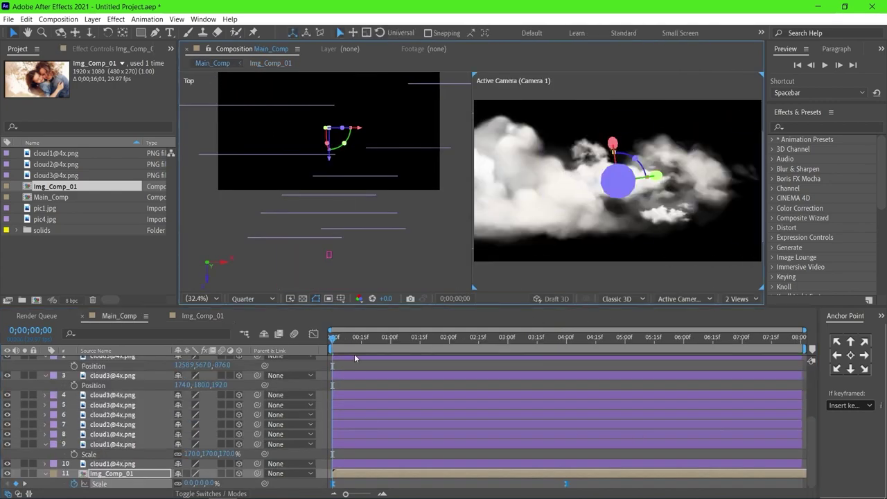
pyautogui.press('space')
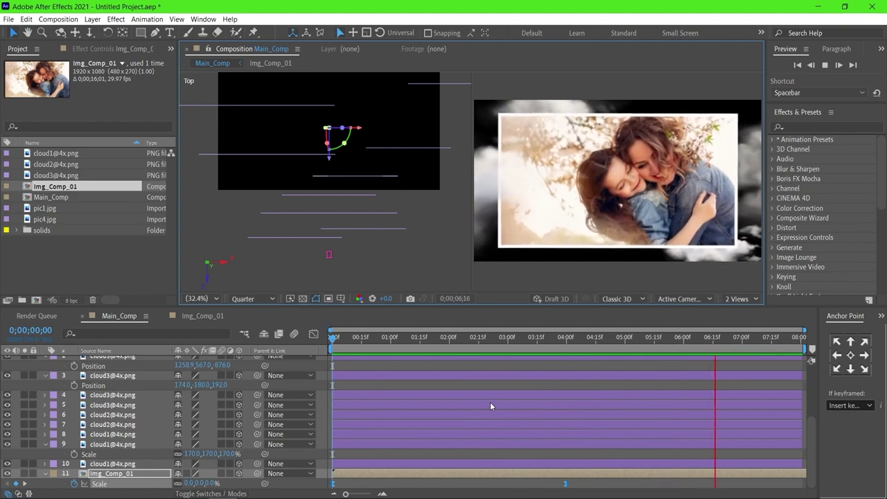
pyautogui.press('space')
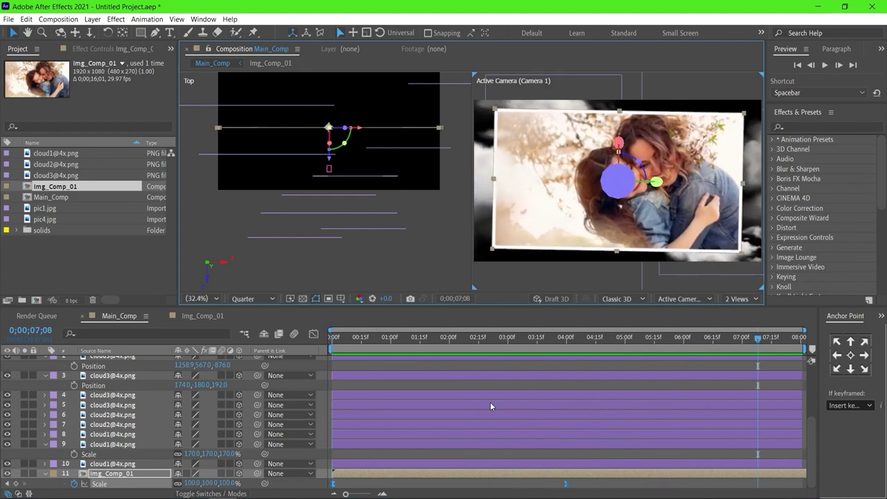
# Select all Main_Comp layers and pre-compose them into Cloud_Comp_01
pyautogui.hotkey('ctrl', 'a')
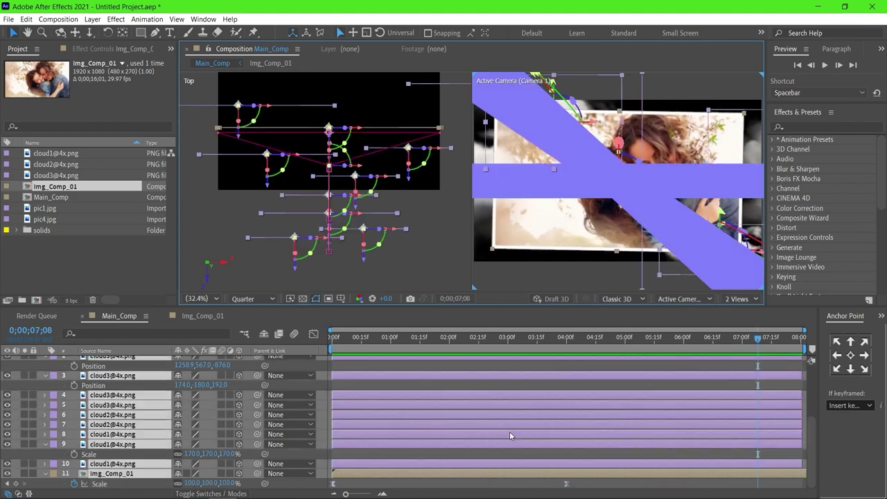
pyautogui.rightClick(455, 421)
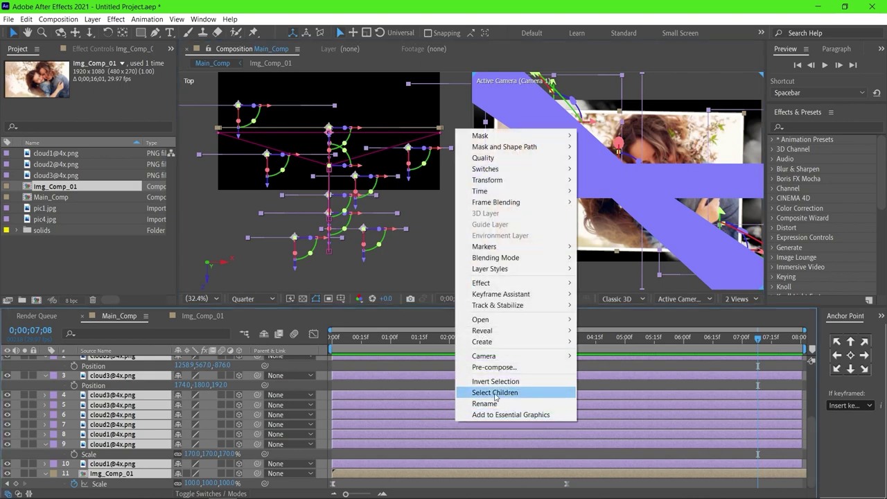
pyautogui.click(511, 367)
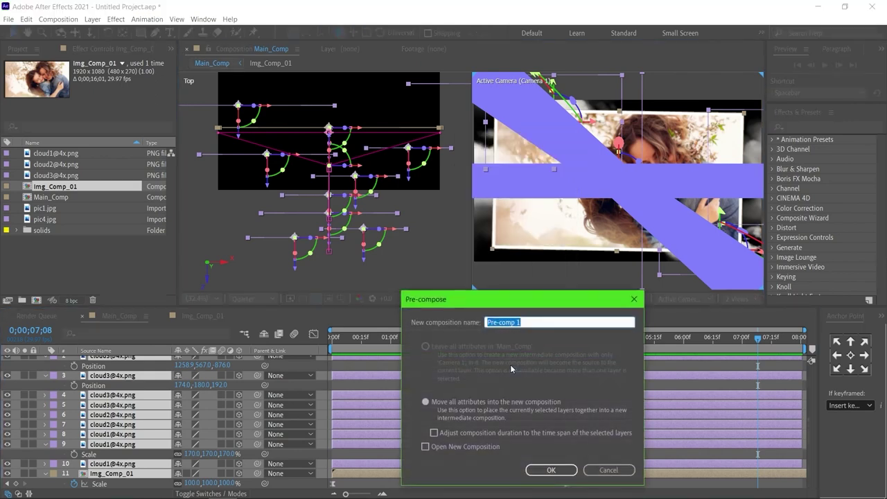
pyautogui.write('Cloud_Comp_01')
pyautogui.press('Return')
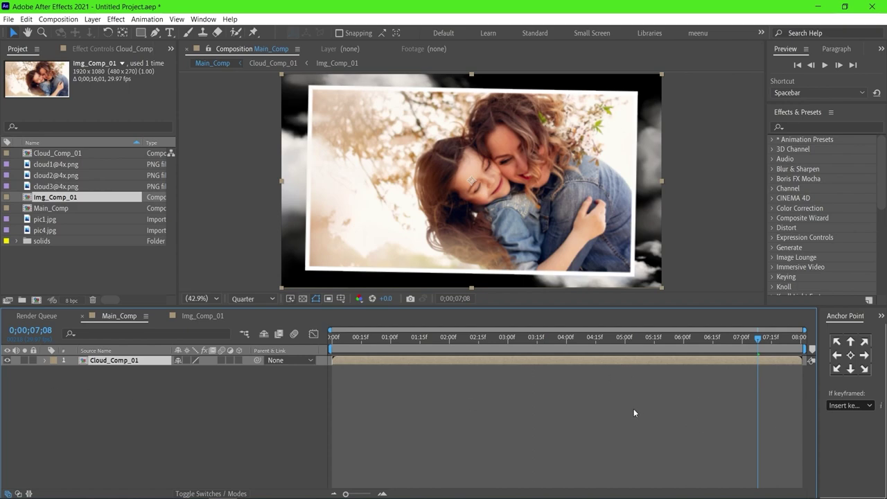
# Set Main_Comp's duration to 0;00;16;01 in Composition Settings and zoom the timeline out
pyautogui.hotkey('ctrl', 'k')
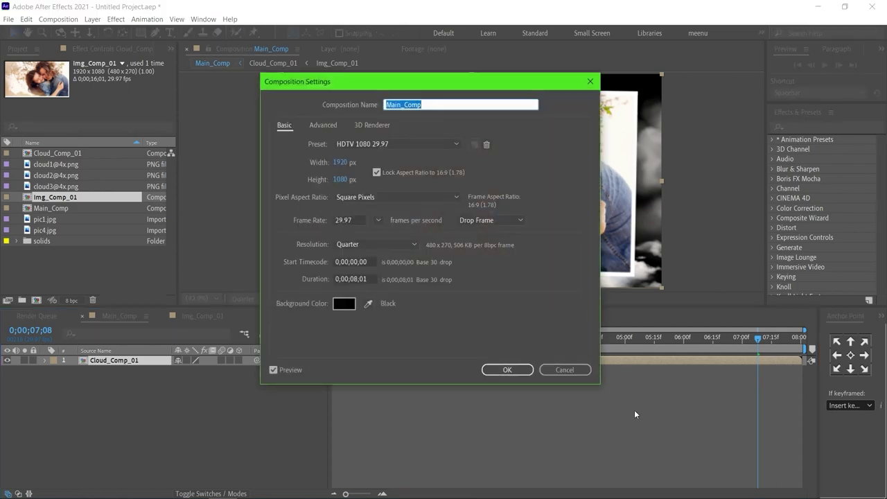
pyautogui.click(354, 278)
pyautogui.press('BackSpace')
pyautogui.press('BackSpace')
pyautogui.press('BackSpace')
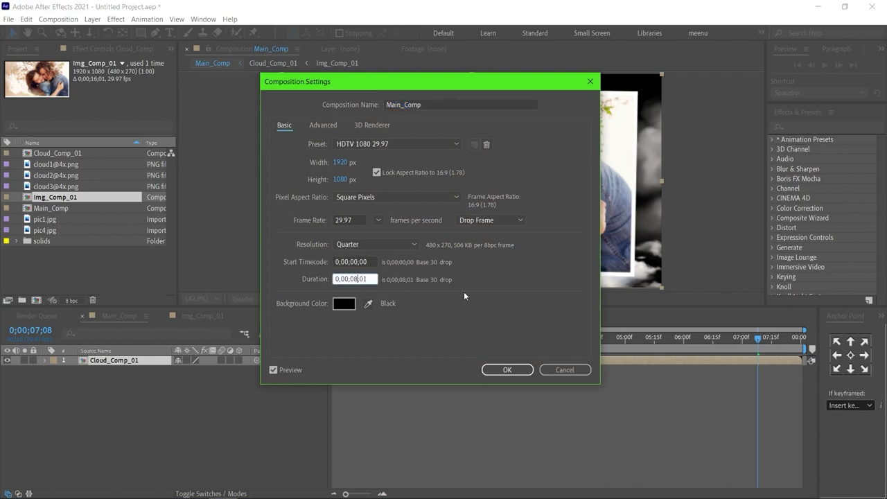
pyautogui.write('16')
pyautogui.press('Return')
pyautogui.scroll(-4, 542, 399)
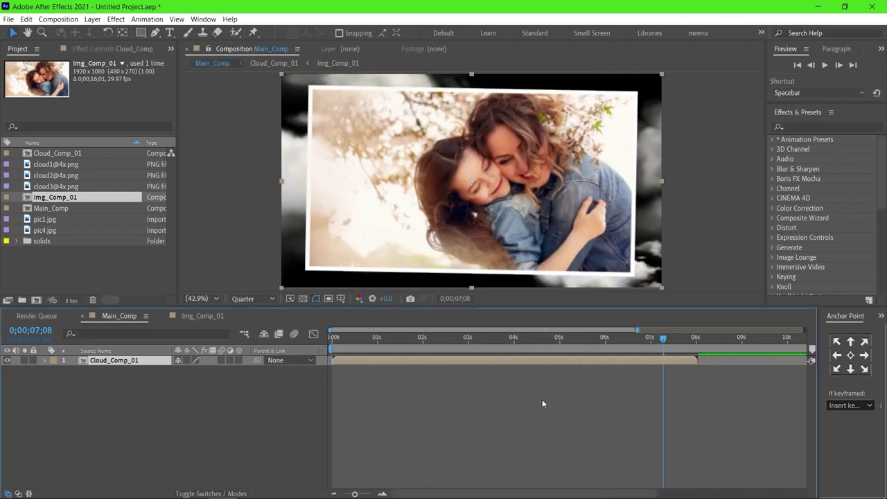
# Add a new full-frame white solid layer to Main_Comp
pyautogui.rightClick(90, 417)
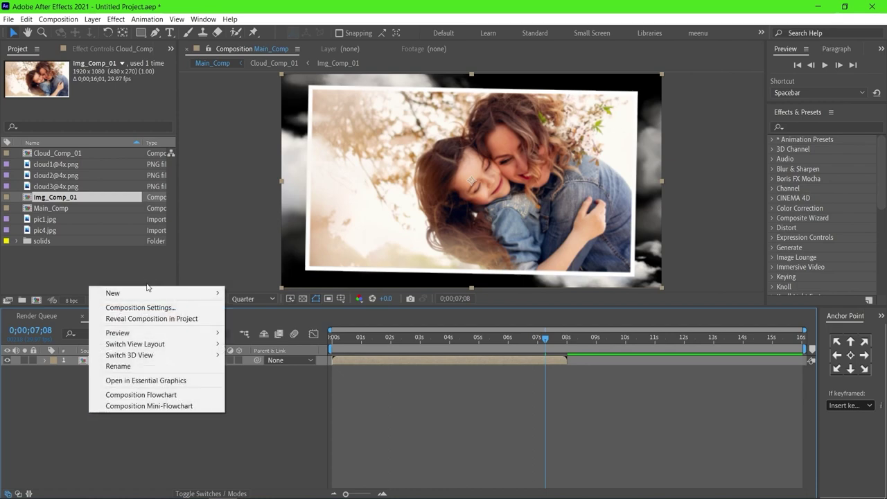
pyautogui.moveTo(149, 293)
pyautogui.click(249, 318)
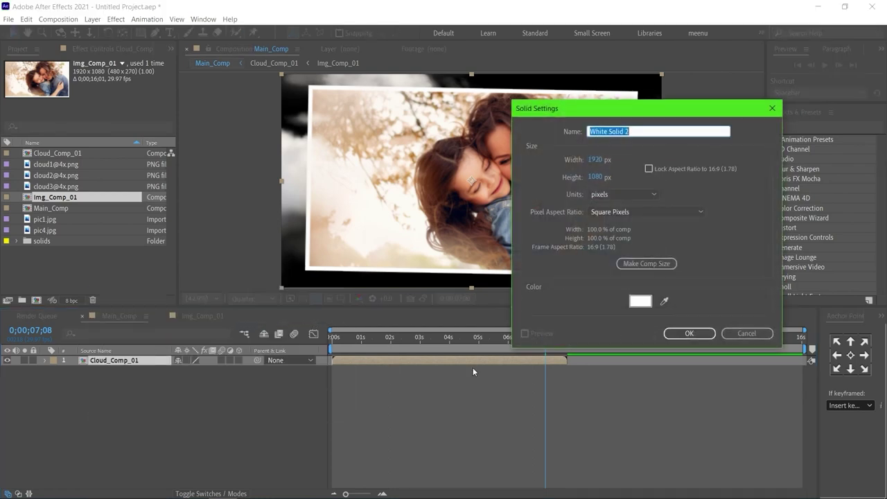
pyautogui.click(683, 334)
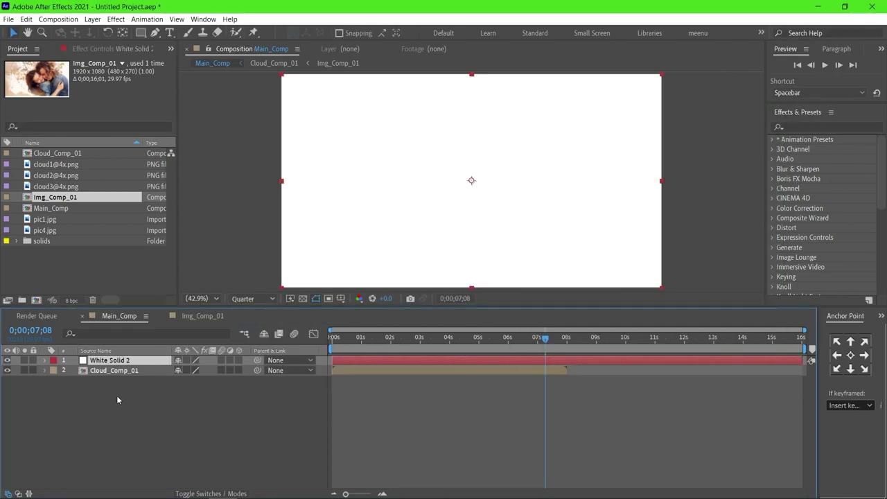
# Search Effects & Presets for 'gradient' and apply Gradient Ramp to the white solid
pyautogui.click(98, 50)
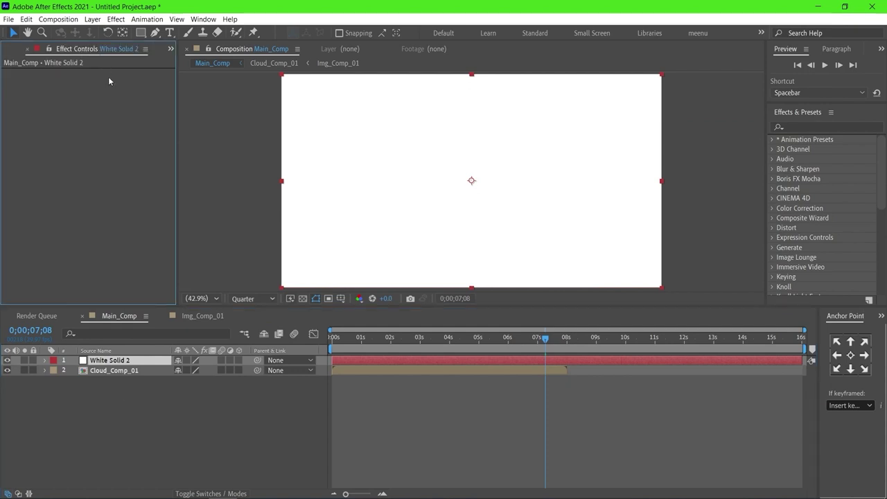
pyautogui.click(853, 126)
pyautogui.write('gra')
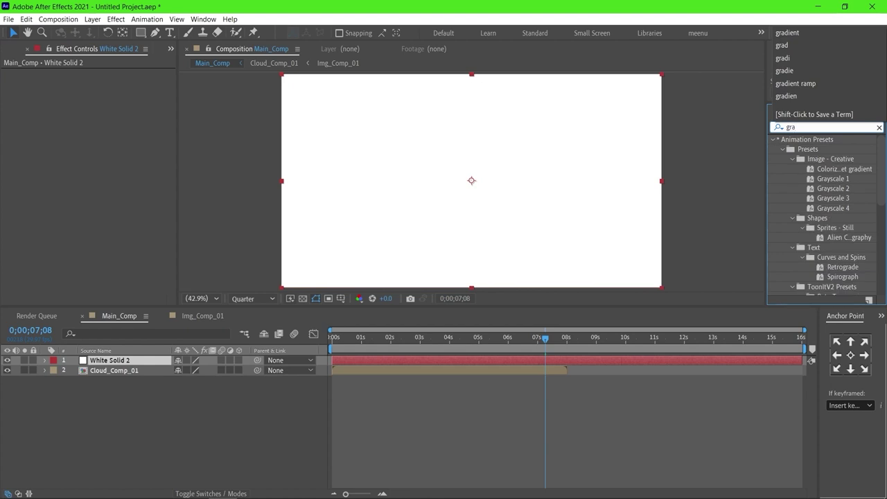
pyautogui.write('dient')
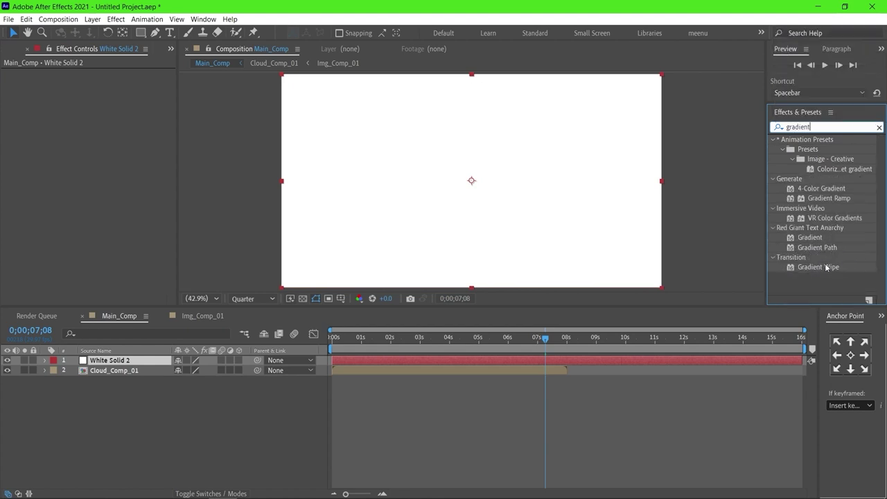
pyautogui.click(832, 199)
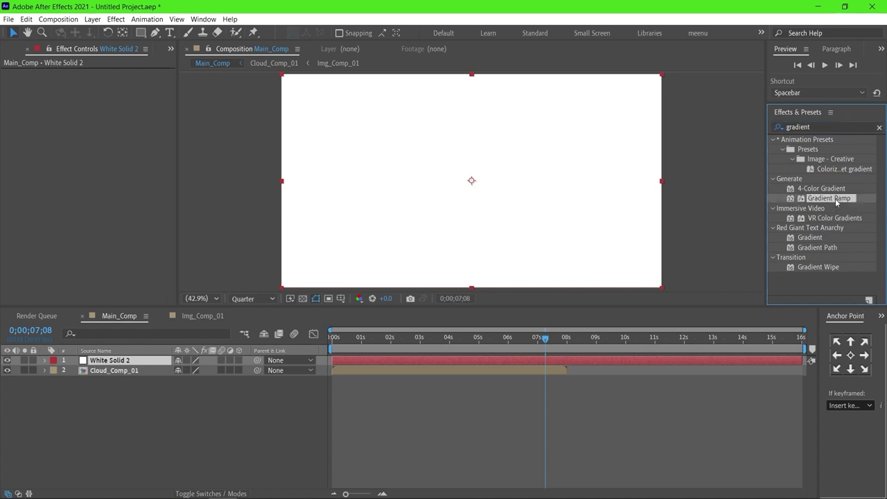
pyautogui.doubleClick(842, 199)
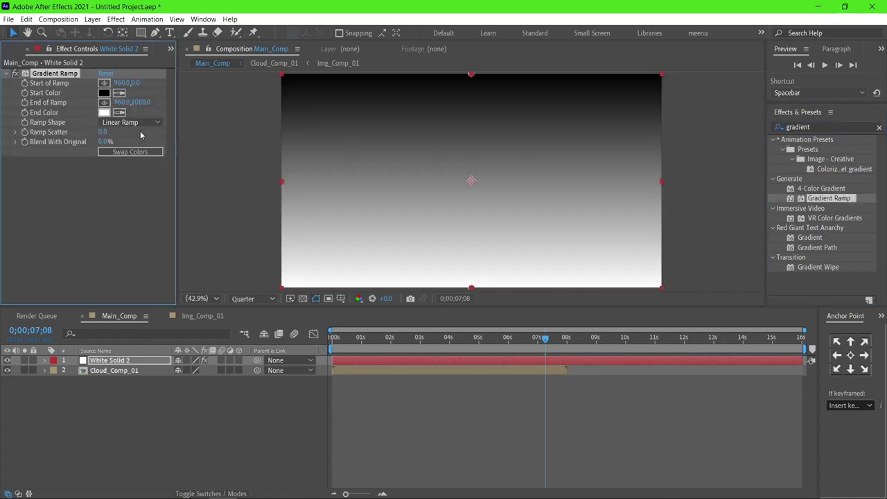
# Set the Gradient Ramp start colour to blue 22ABFF and the end colour to light cyan
pyautogui.click(102, 93)
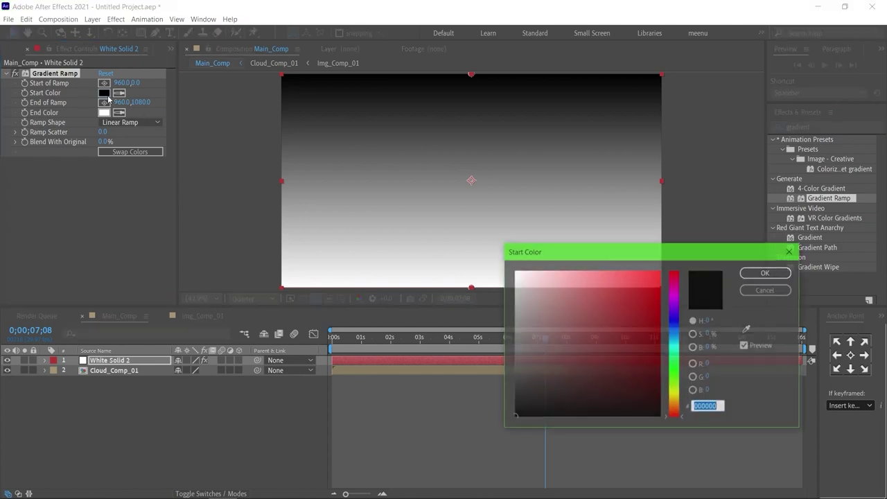
pyautogui.click(676, 336)
pyautogui.moveTo(619, 289)
pyautogui.mouseDown()
pyautogui.moveTo(614, 269)
pyautogui.moveTo(641, 255)
pyautogui.mouseUp()
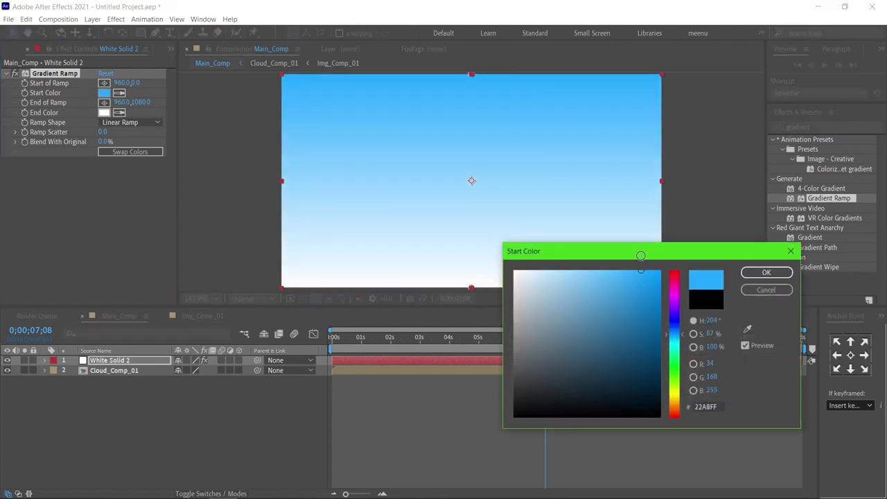
pyautogui.click(767, 275)
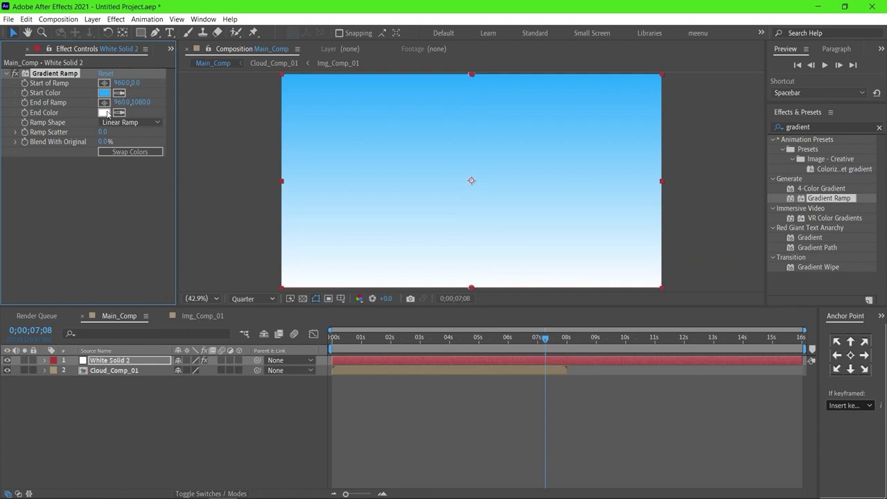
pyautogui.click(104, 112)
pyautogui.click(673, 341)
pyautogui.moveTo(574, 286)
pyautogui.mouseDown()
pyautogui.moveTo(566, 279)
pyautogui.moveTo(576, 276)
pyautogui.mouseUp()
pyautogui.click(767, 272)
# Drag the ramp start point to the top and the end point to the bottom-right corner
pyautogui.moveTo(471, 75); pyautogui.dragTo(373, 76)
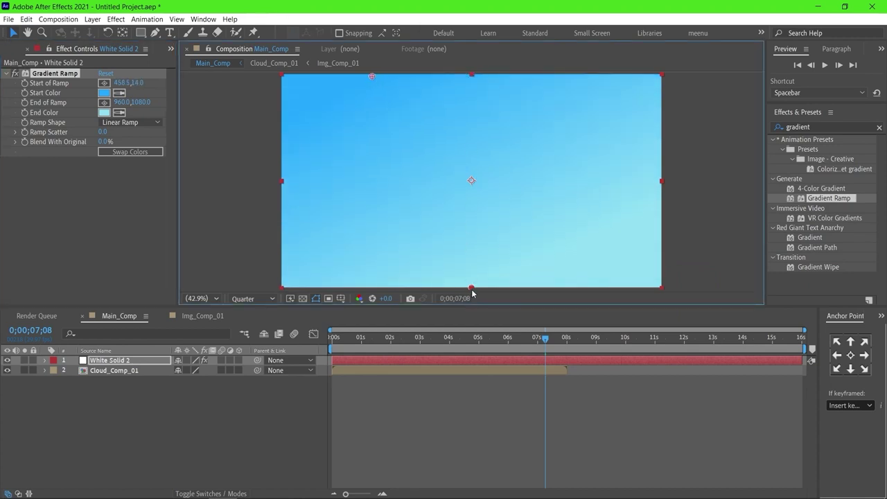
pyautogui.moveTo(472, 289); pyautogui.dragTo(626, 292)
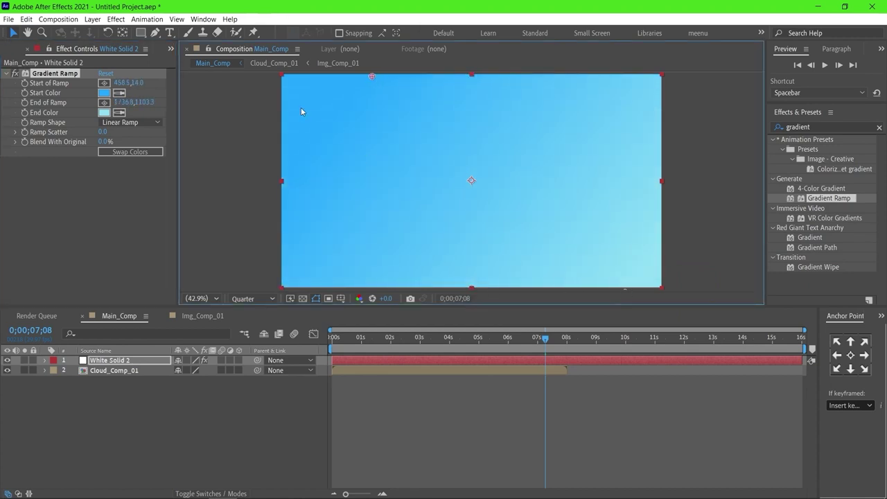
pyautogui.moveTo(373, 76); pyautogui.dragTo(498, 98)
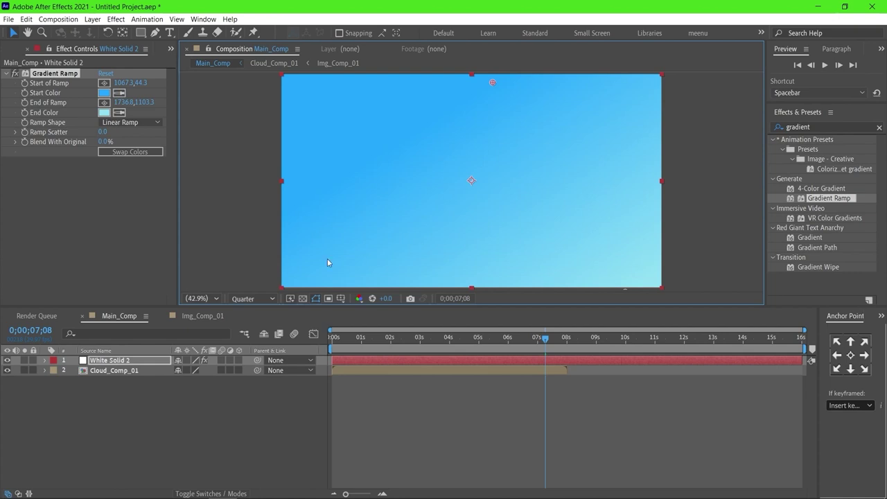
pyautogui.moveTo(133, 365); pyautogui.dragTo(132, 378)
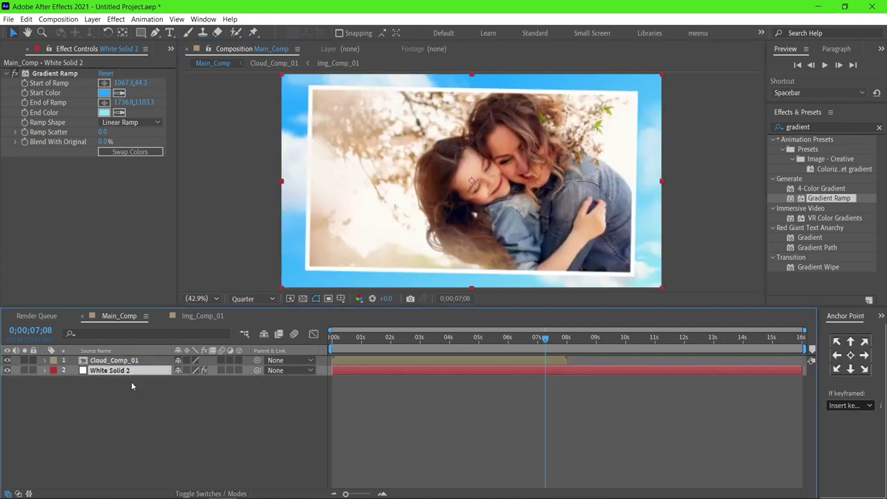
# Preview Main_Comp from the start, then show layer names and select Cloud_Comp_01
pyautogui.moveTo(352, 340); pyautogui.dragTo(310, 353)
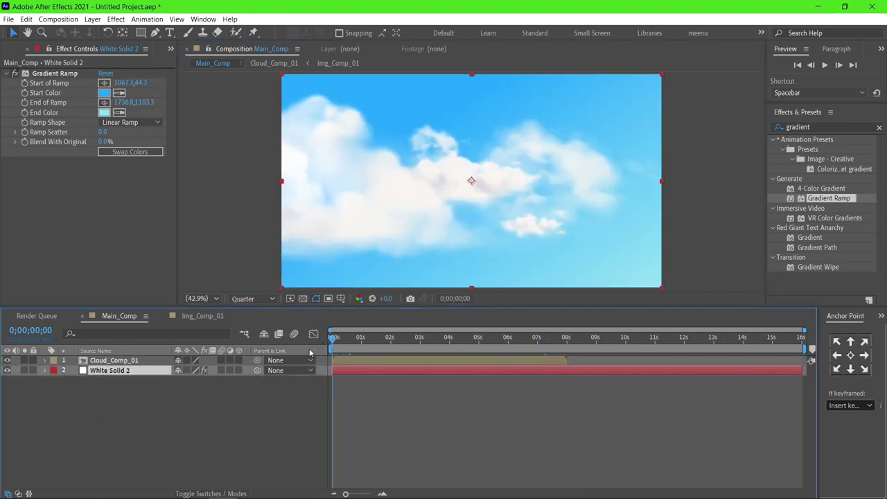
pyautogui.press('space')
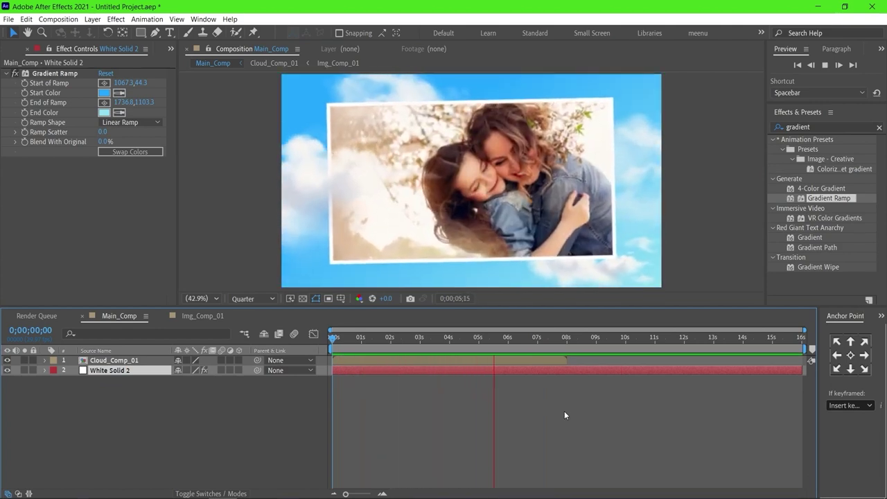
pyautogui.press('space')
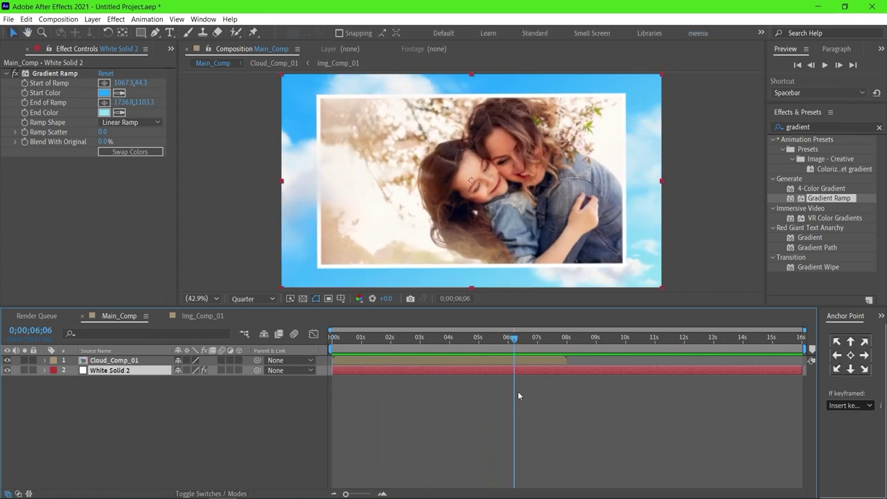
pyautogui.click(137, 351)
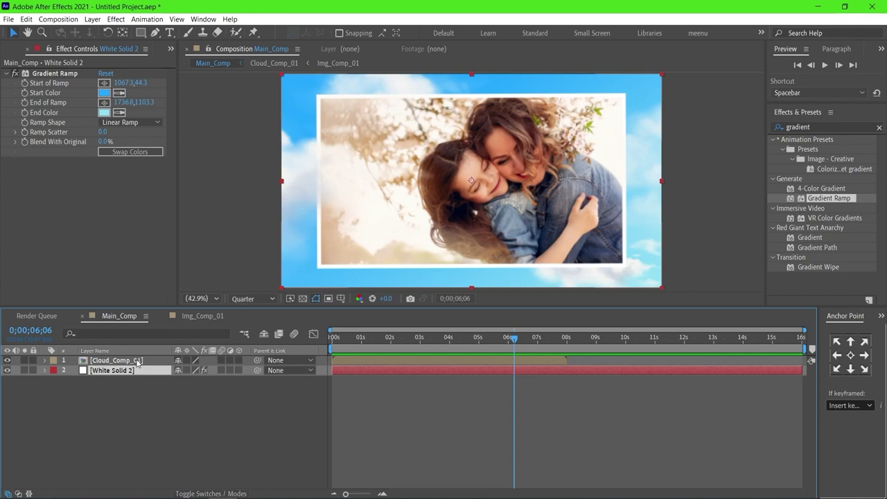
pyautogui.click(138, 362)
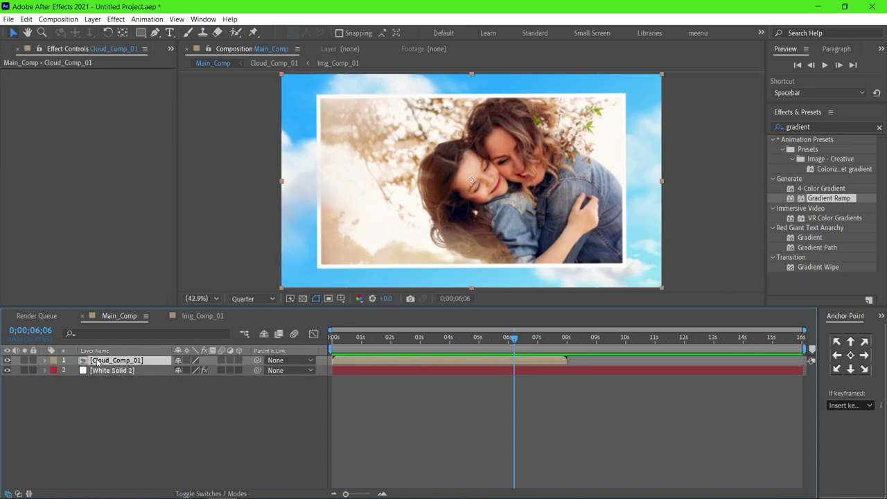
# Switch the left panel to the Project items list and select Img_Comp_01
pyautogui.click(171, 49)
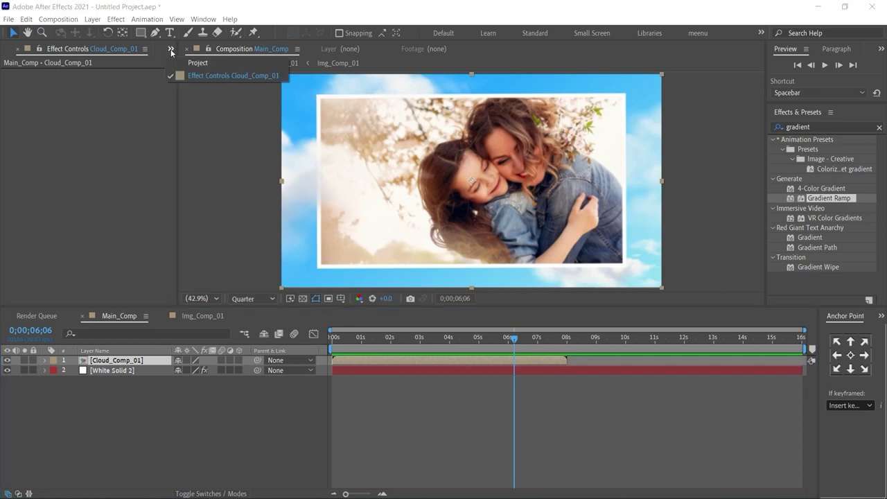
pyautogui.click(194, 63)
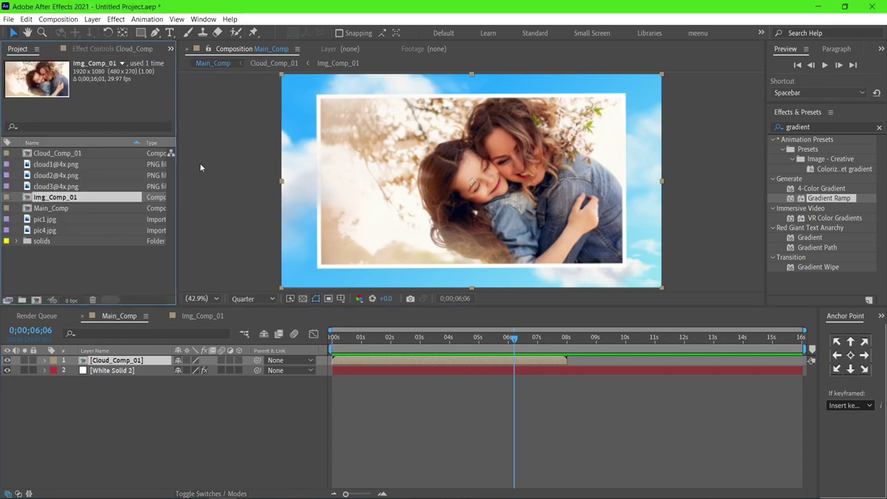
pyautogui.click(104, 279)
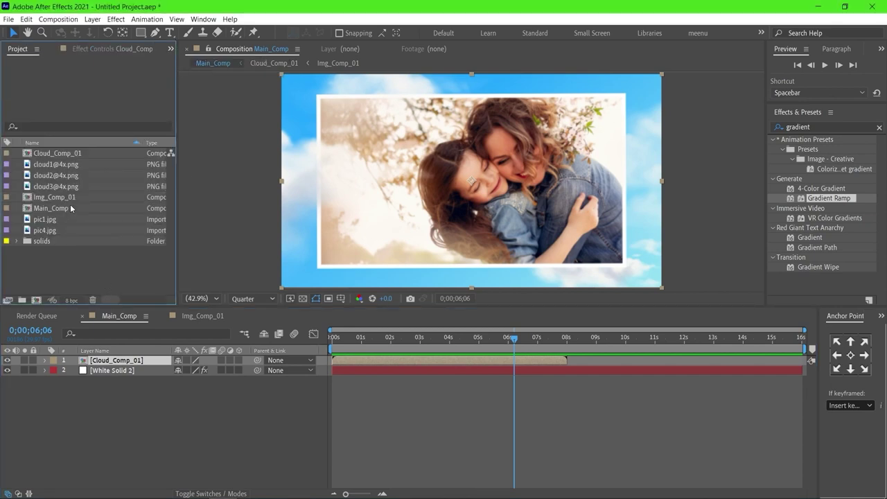
pyautogui.click(51, 201)
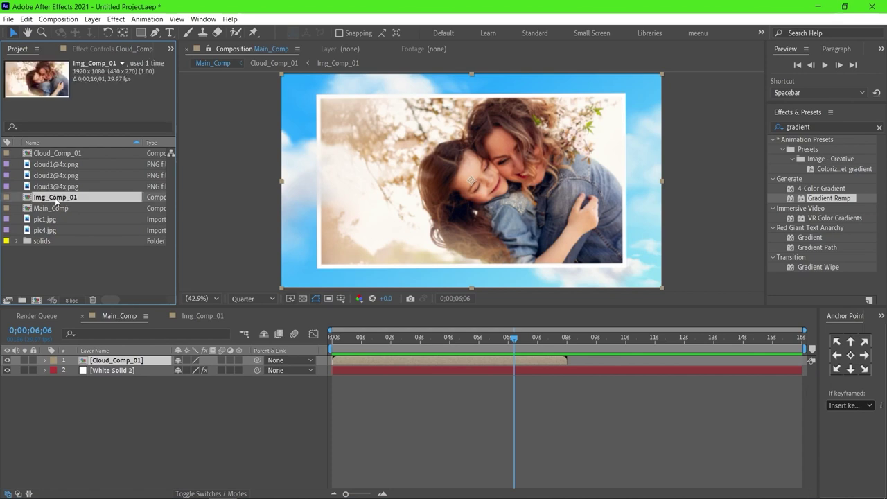
# Duplicate Img_Comp_01 as Img_Comp_02, open it and delete its pic1.jpg layer
pyautogui.hotkey('ctrl', 'd')
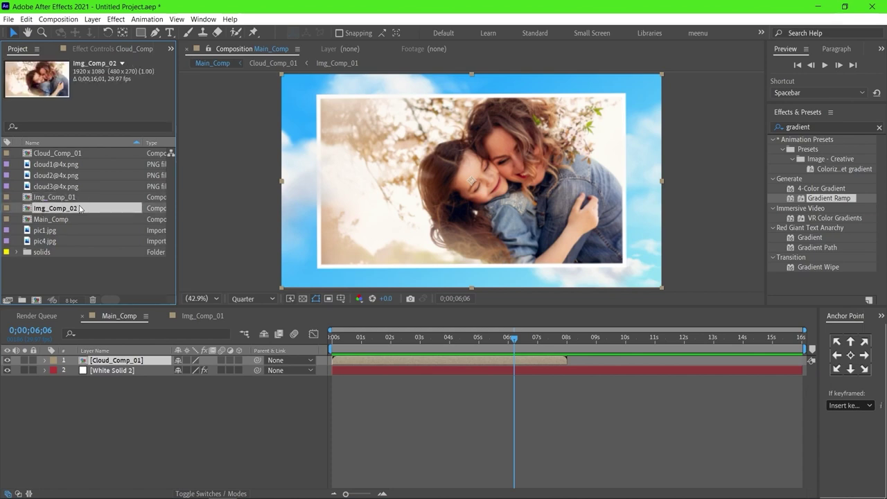
pyautogui.doubleClick(87, 212)
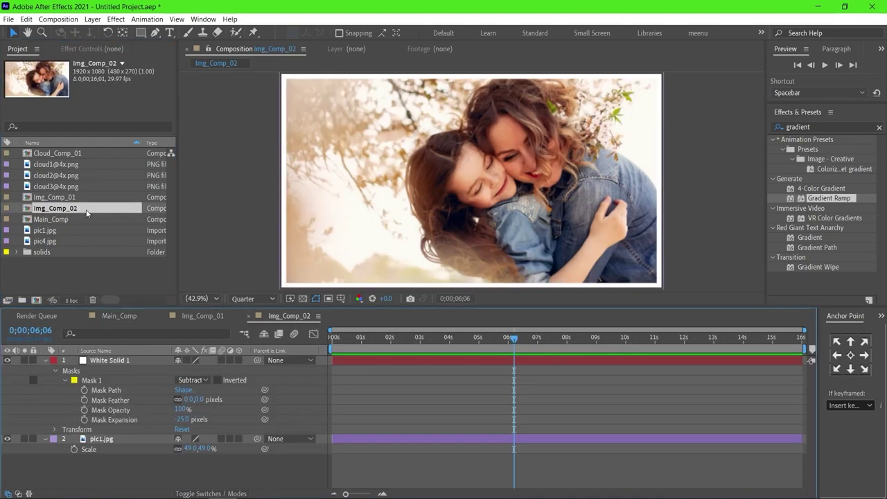
pyautogui.click(124, 440)
pyautogui.press('Delete')
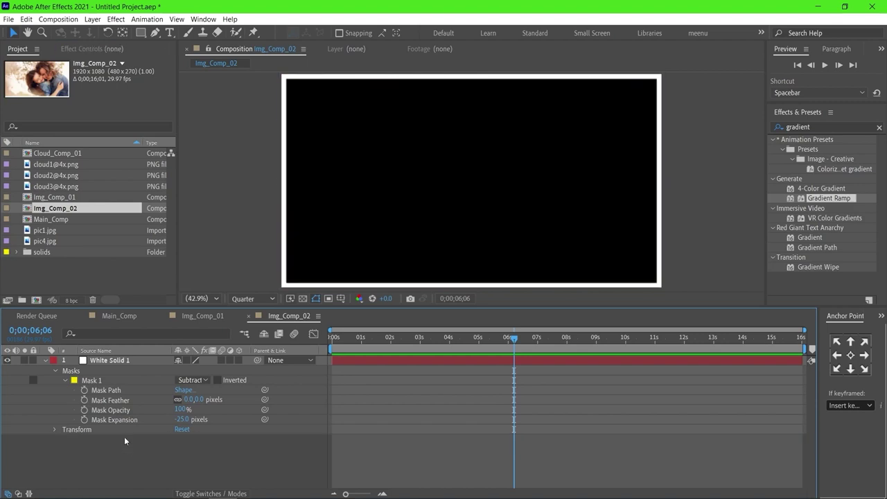
# Add pic4.jpg under the frame mask layer and scale it to 25%
pyautogui.click(53, 240)
pyautogui.moveTo(68, 245); pyautogui.dragTo(92, 452)
pyautogui.press('s')
pyautogui.moveTo(193, 449); pyautogui.dragTo(174, 448)
pyautogui.press('Return')
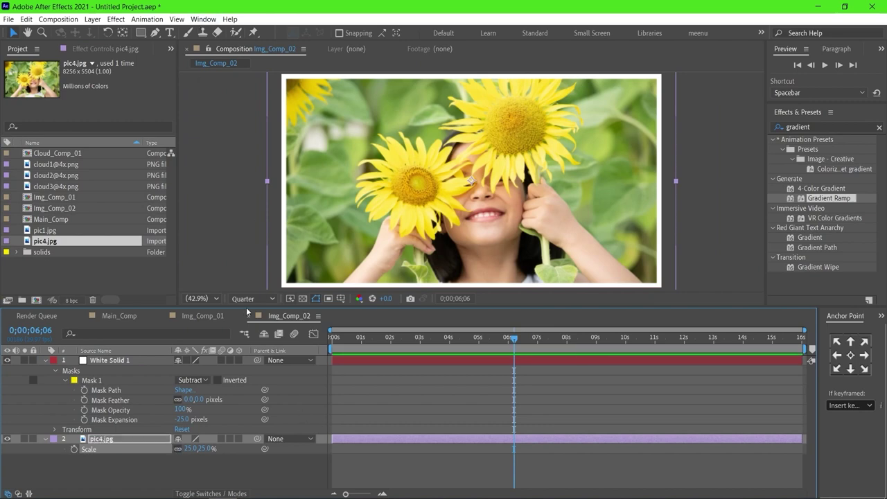
pyautogui.click(71, 200)
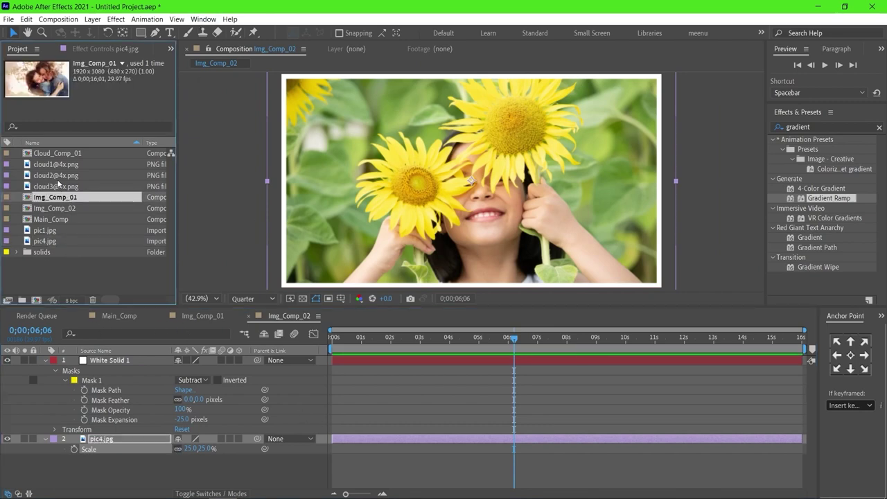
pyautogui.click(53, 156)
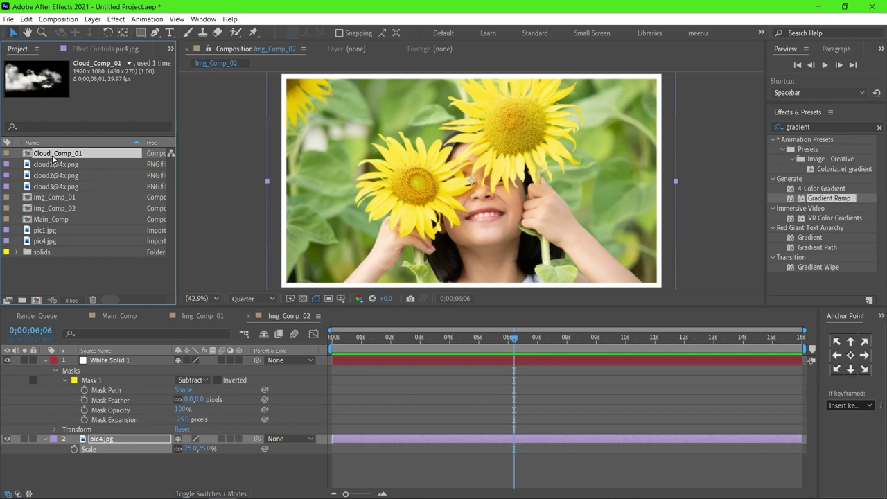
# Duplicate Cloud_Comp_01 as Cloud_Comp_02, open it, and select its Img_Comp_01 layer
pyautogui.hotkey('ctrl', 'd')
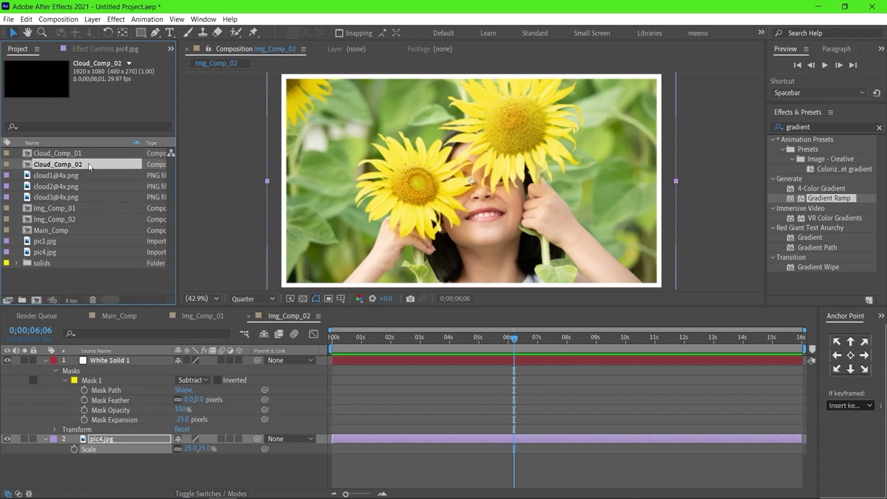
pyautogui.doubleClick(86, 167)
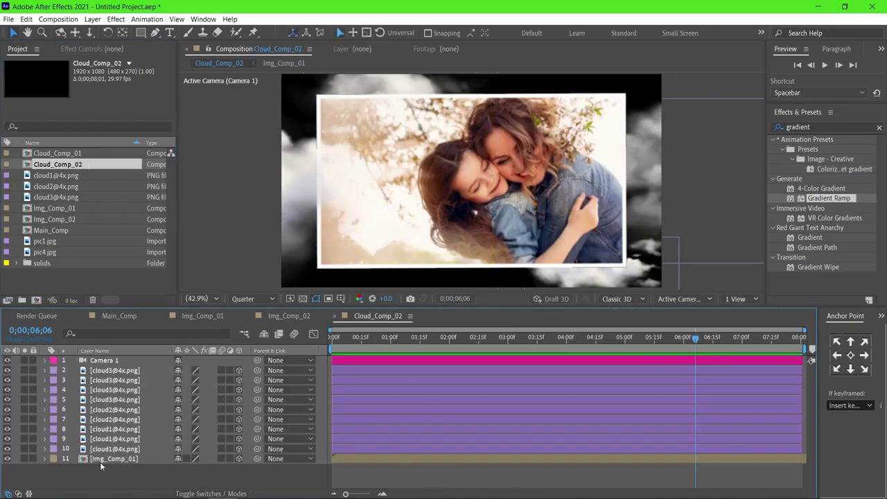
pyautogui.click(105, 462)
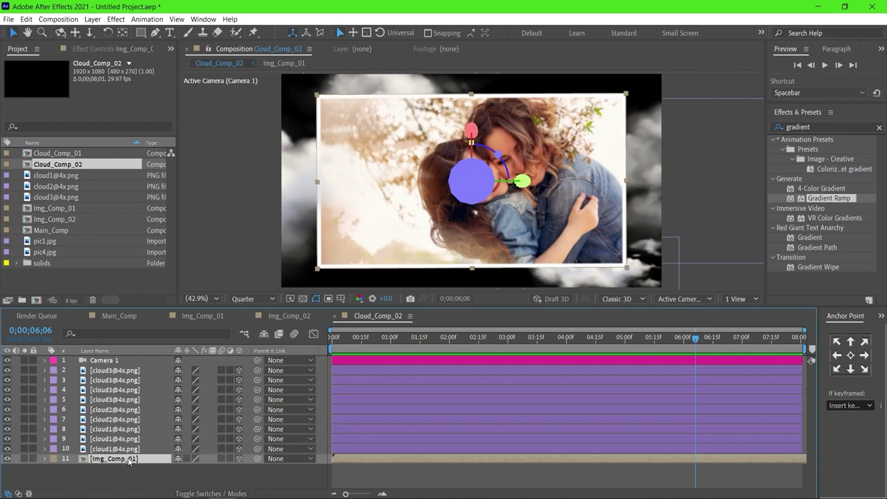
pyautogui.click(52, 221)
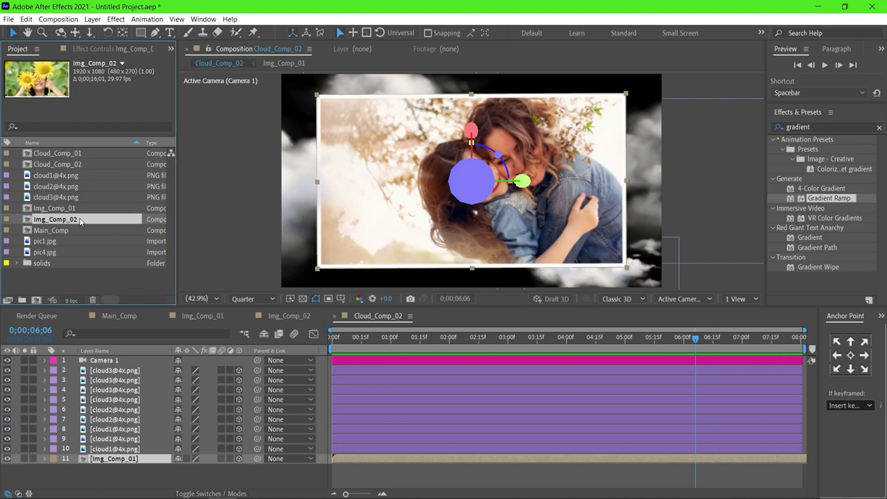
# Replace layer 11 with Img_Comp_02, then scrub to check around 3 and 8 seconds
pyautogui.moveTo(81, 220); pyautogui.dragTo(125, 464)
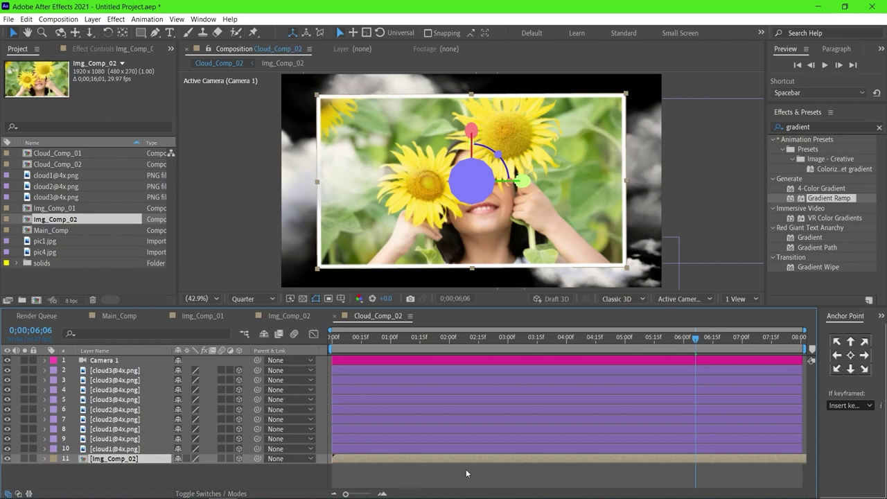
pyautogui.moveTo(333, 338); pyautogui.dragTo(533, 338)
pyautogui.moveTo(598, 339); pyautogui.dragTo(576, 357)
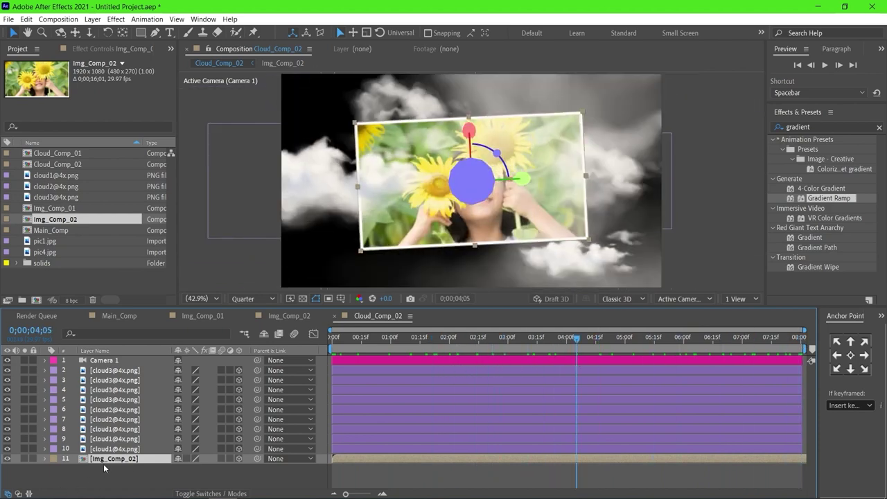
# Keyframe Img_Comp_02's Z Rotation at 8° at the start and -2° at the end
pyautogui.press('r')
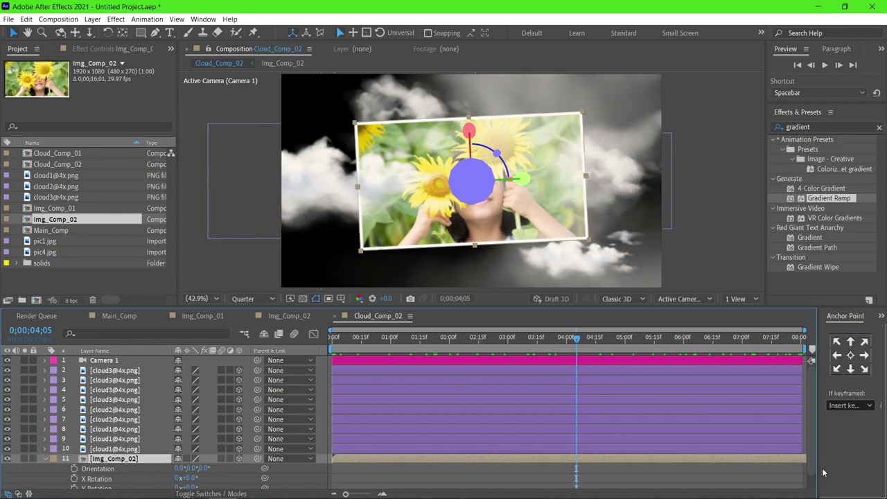
pyautogui.scroll(-1, 813, 478)
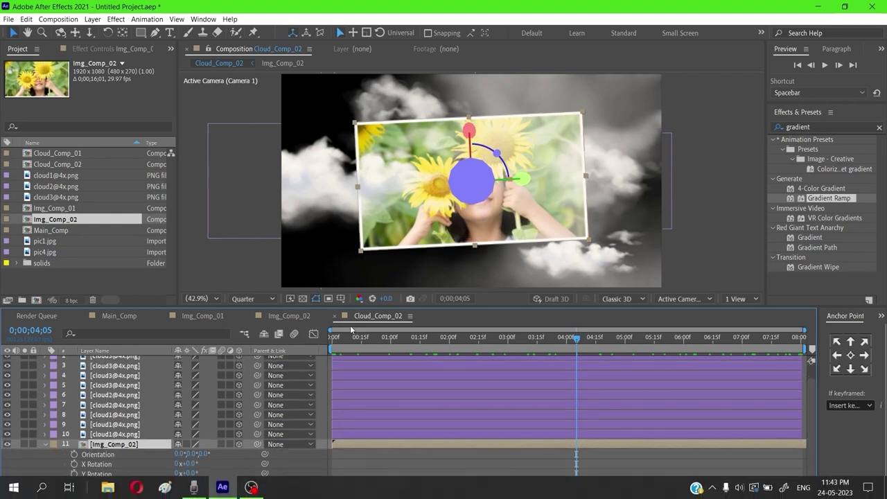
pyautogui.moveTo(348, 338); pyautogui.dragTo(319, 339)
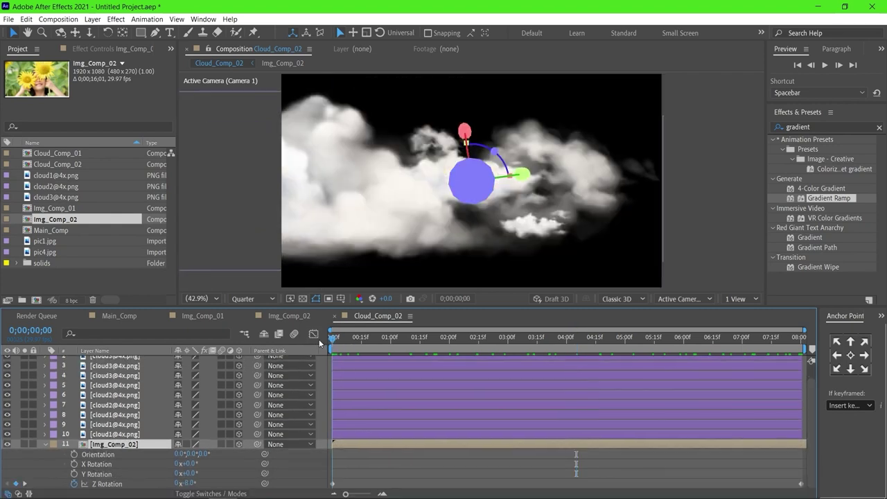
pyautogui.click(186, 484)
pyautogui.write('8')
pyautogui.press('Return')
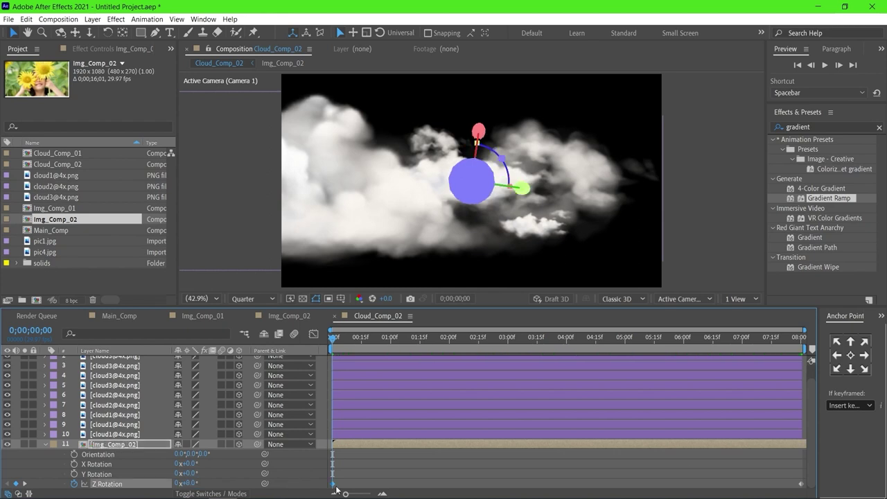
pyautogui.press('End')
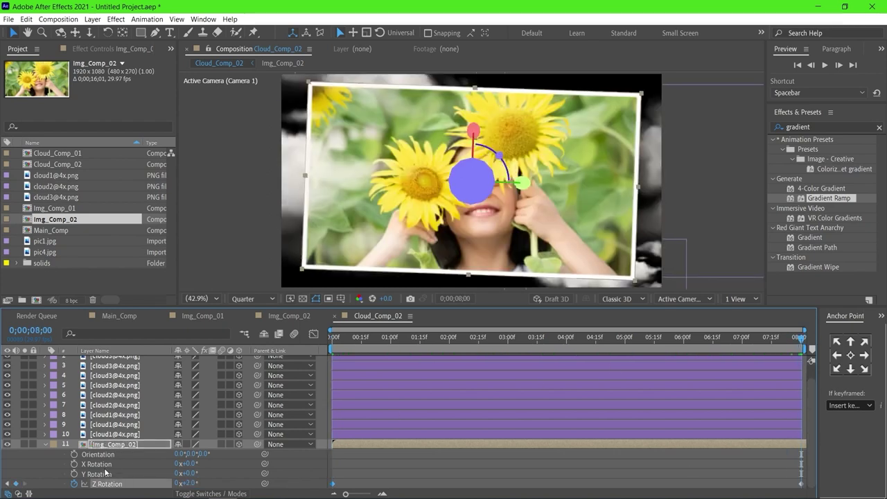
pyautogui.click(187, 483)
pyautogui.write('-2')
pyautogui.press('Return')
# Preview the rotating photo from the start, then switch to Main_Comp
pyautogui.press('Home')
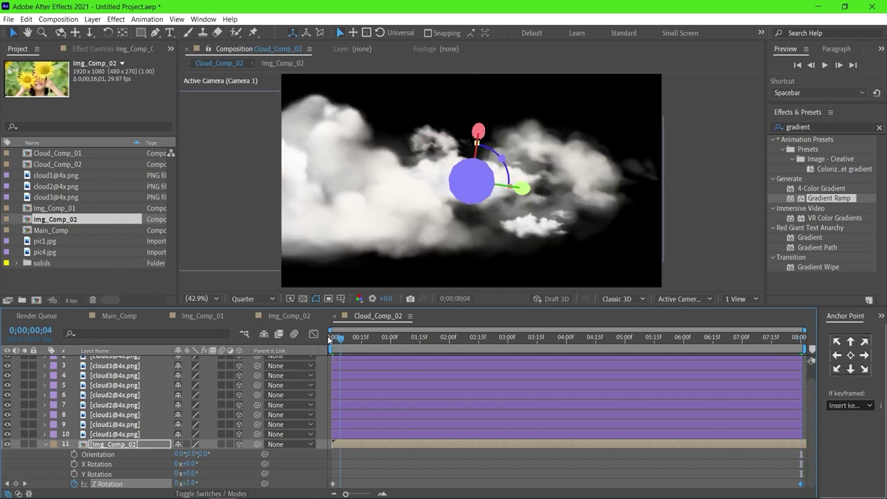
pyautogui.press('space')
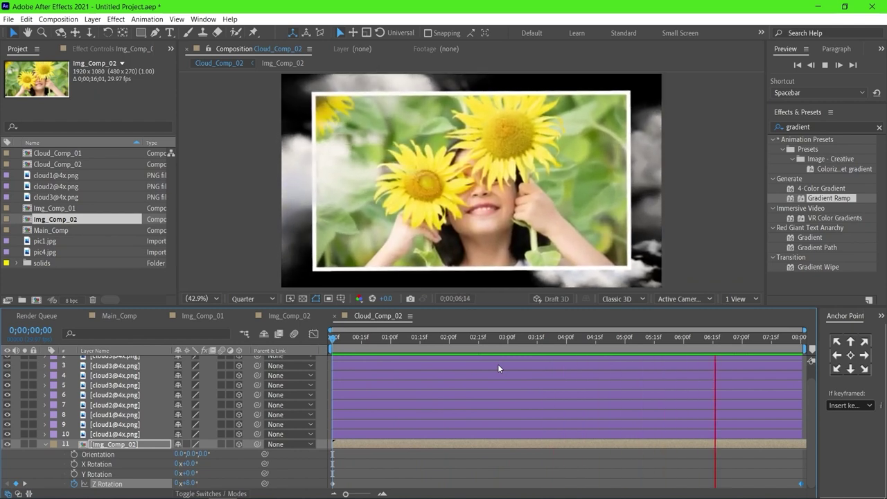
pyautogui.press('space')
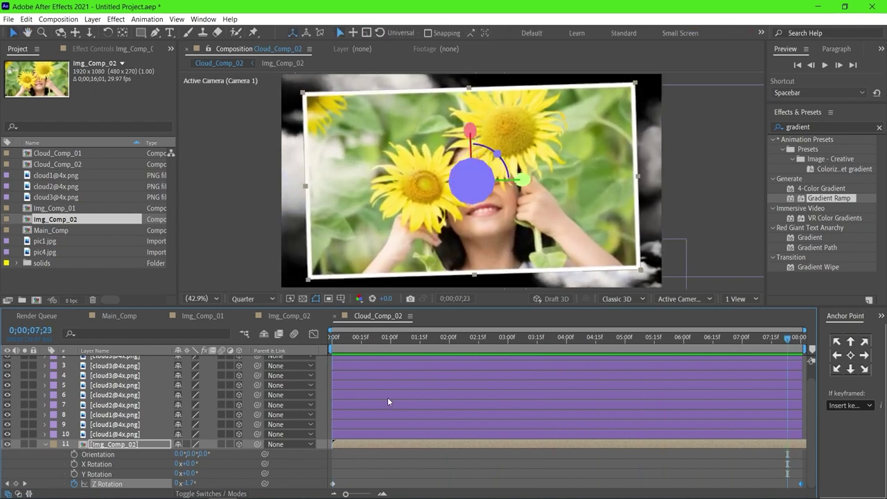
pyautogui.click(120, 316)
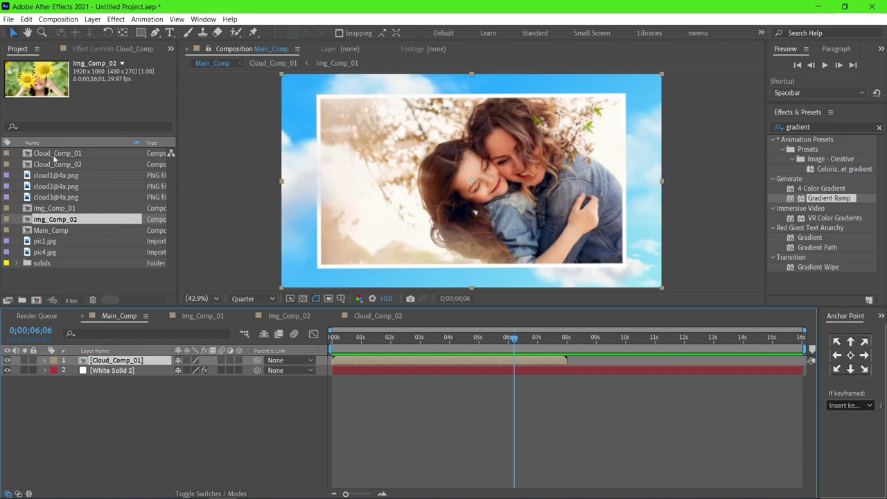
# Add Cloud_Comp_02 to Main_Comp as layer 1, starting near 7 seconds, with time at 07;13
pyautogui.click(59, 176)
pyautogui.moveTo(102, 165); pyautogui.dragTo(104, 359)
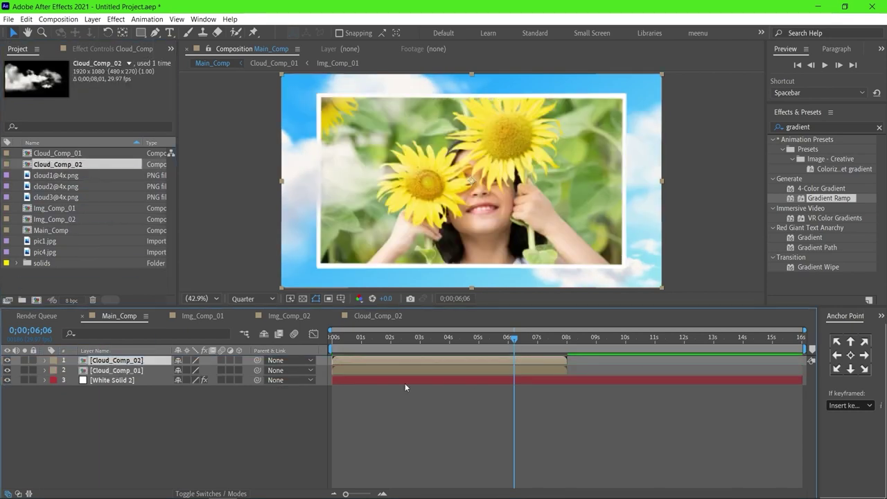
pyautogui.moveTo(338, 359); pyautogui.dragTo(553, 356)
pyautogui.click(550, 337)
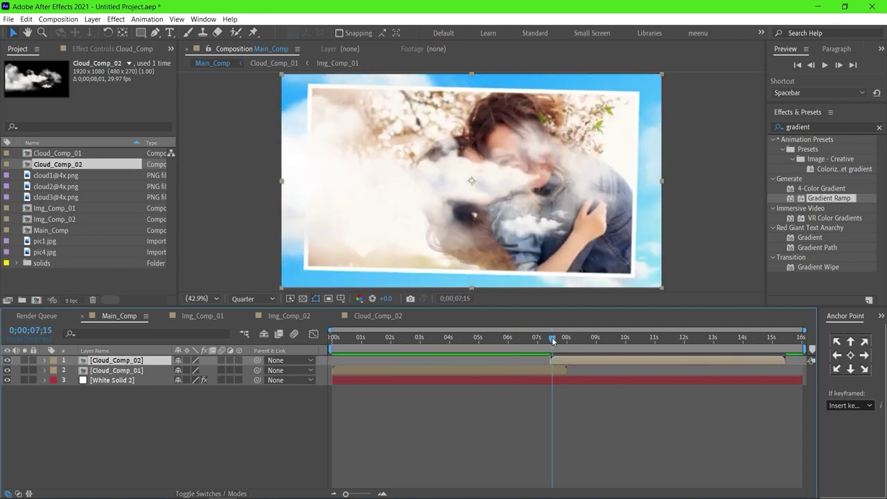
# Keyframe Cloud_Comp_02's opacity to fade in from 0% at 07;13 to 100% around 08;13
pyautogui.press('t')
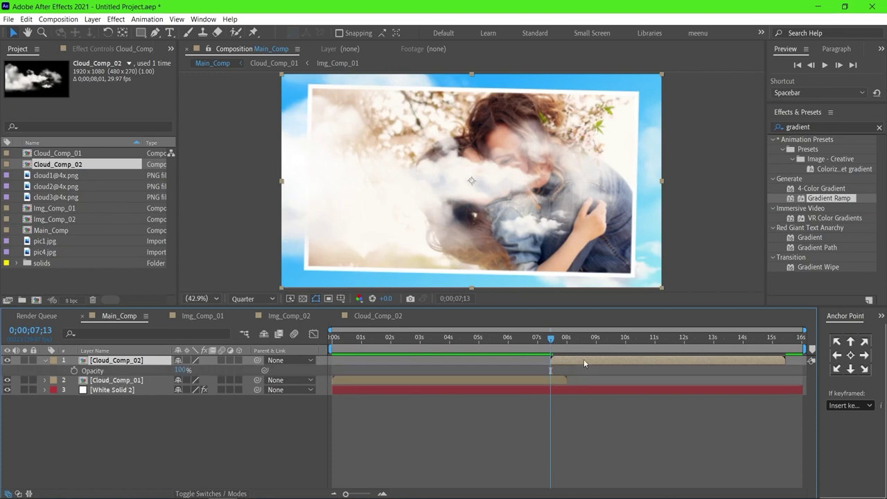
pyautogui.click(75, 371)
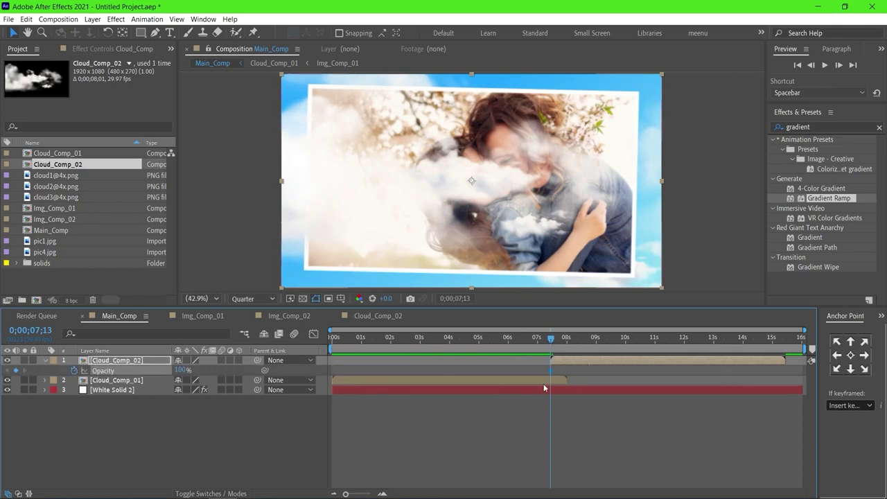
pyautogui.moveTo(552, 371); pyautogui.dragTo(579, 371)
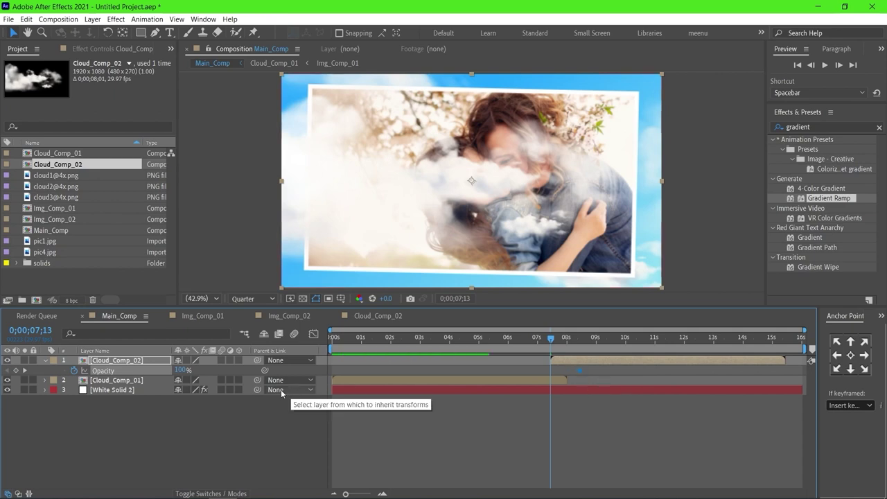
pyautogui.moveTo(182, 370); pyautogui.dragTo(114, 370)
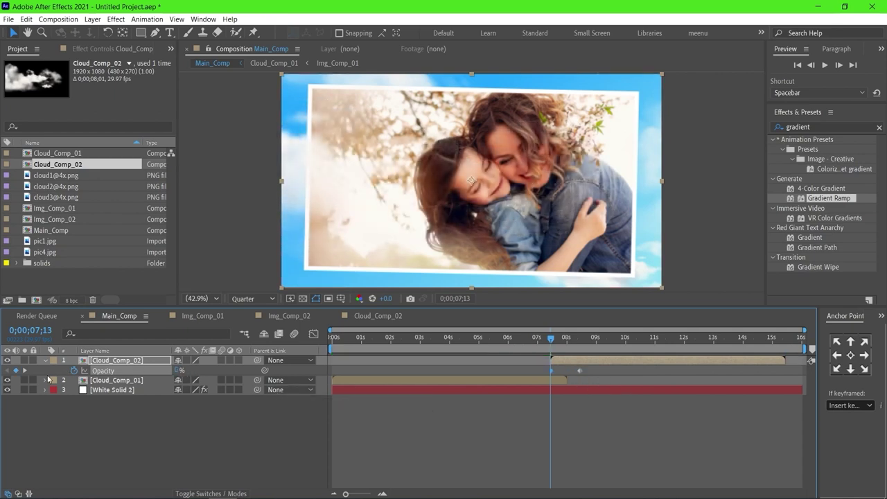
pyautogui.moveTo(551, 339); pyautogui.dragTo(554, 368)
# Keyframe Cloud_Comp_01's opacity from 100% at 06;28 down to 0% at 08;00
pyautogui.click(556, 381)
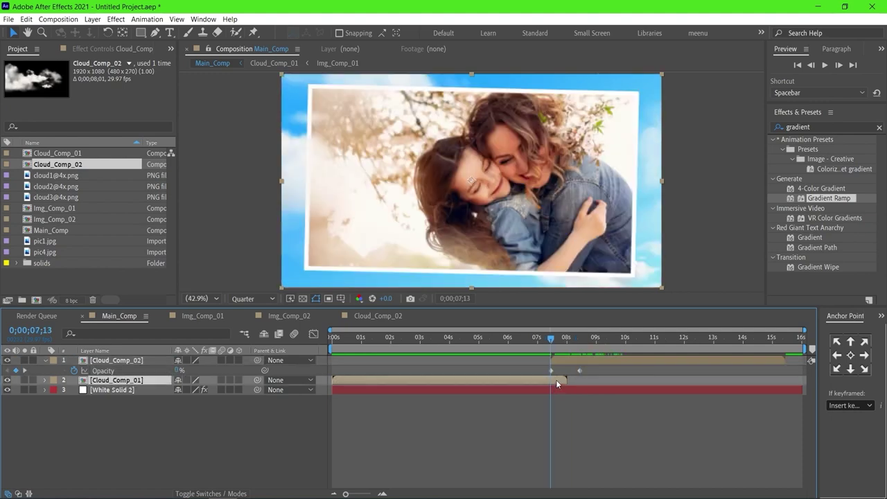
pyautogui.press('t')
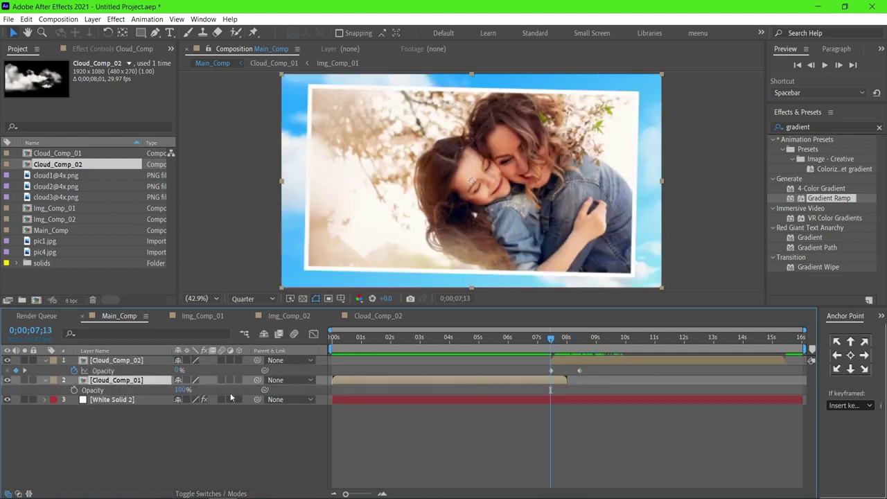
pyautogui.click(75, 390)
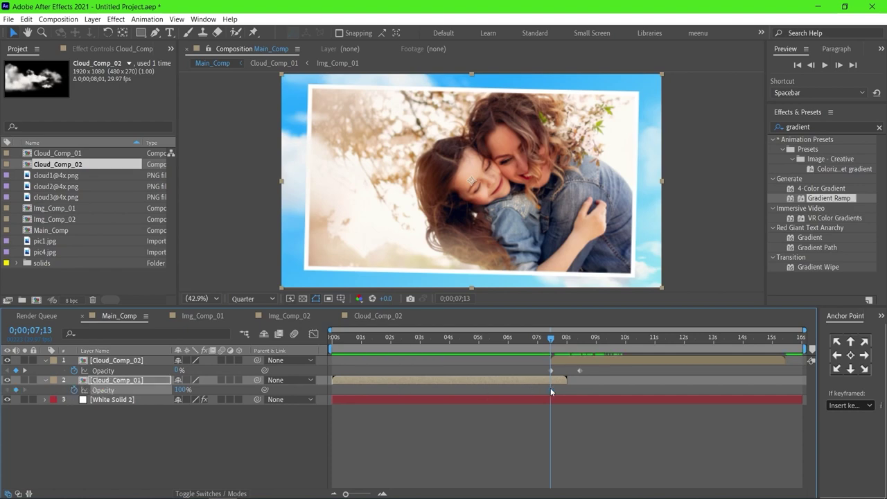
pyautogui.moveTo(550, 340); pyautogui.dragTo(536, 339)
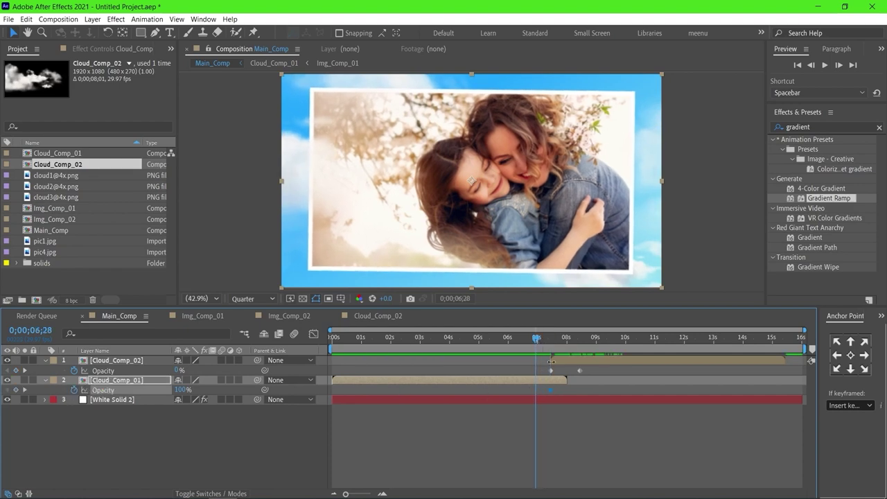
pyautogui.moveTo(551, 390); pyautogui.dragTo(536, 389)
pyautogui.moveTo(554, 340); pyautogui.dragTo(563, 339)
pyautogui.moveTo(182, 389); pyautogui.dragTo(100, 397)
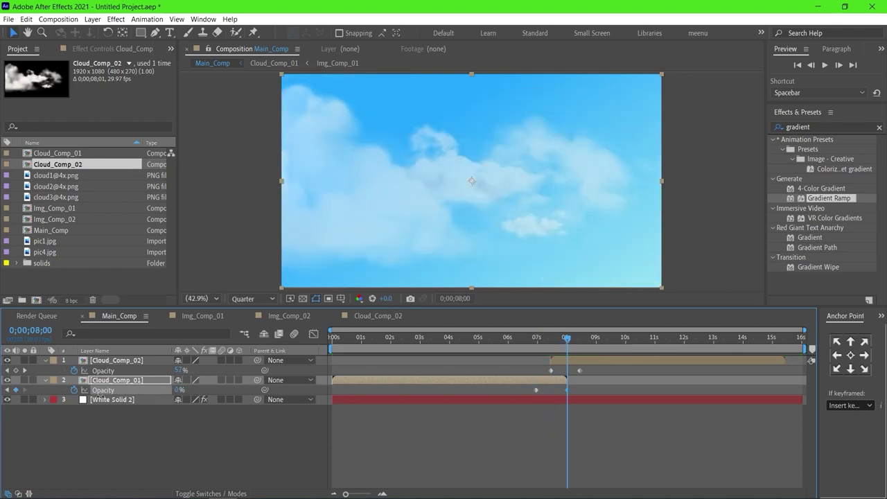
# Scrub and preview the cloud crossfade up to 09;10, then rewind to the start
pyautogui.moveTo(529, 338); pyautogui.dragTo(573, 338)
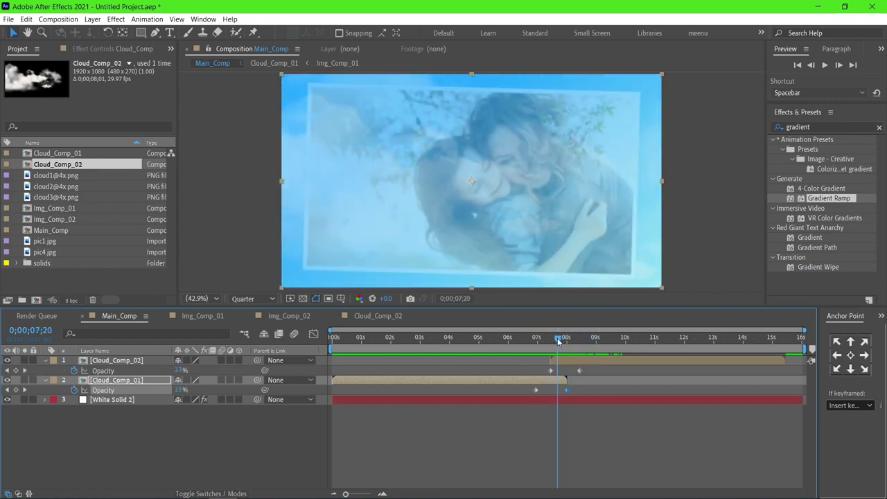
pyautogui.click(574, 359)
pyautogui.click(543, 341)
pyautogui.moveTo(543, 341); pyautogui.dragTo(610, 340)
pyautogui.press('space')
pyautogui.press('Home')
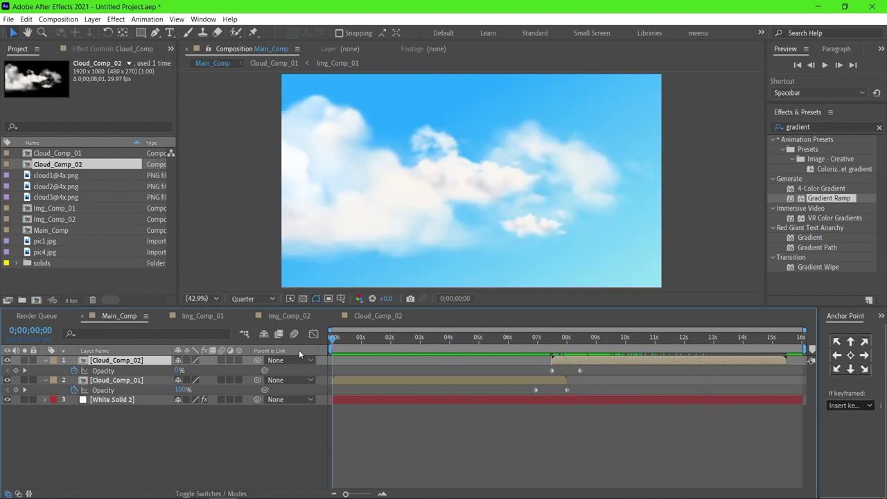
pyautogui.press('space')
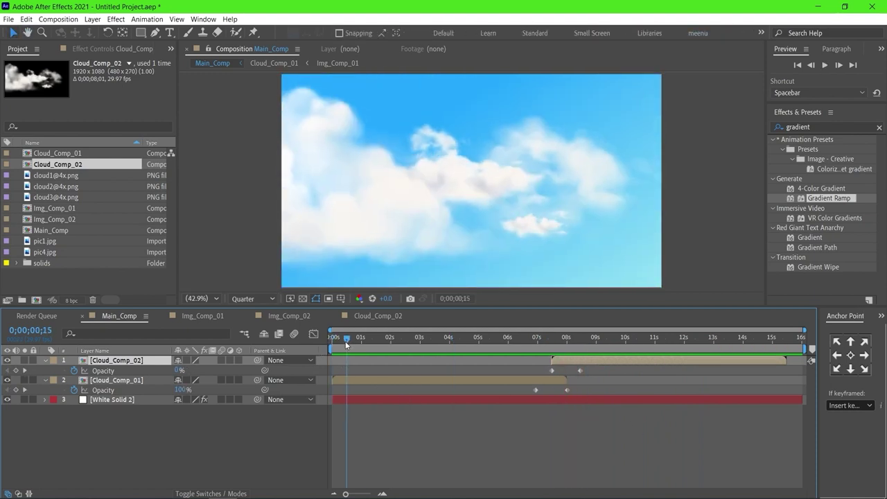
pyautogui.press('space')
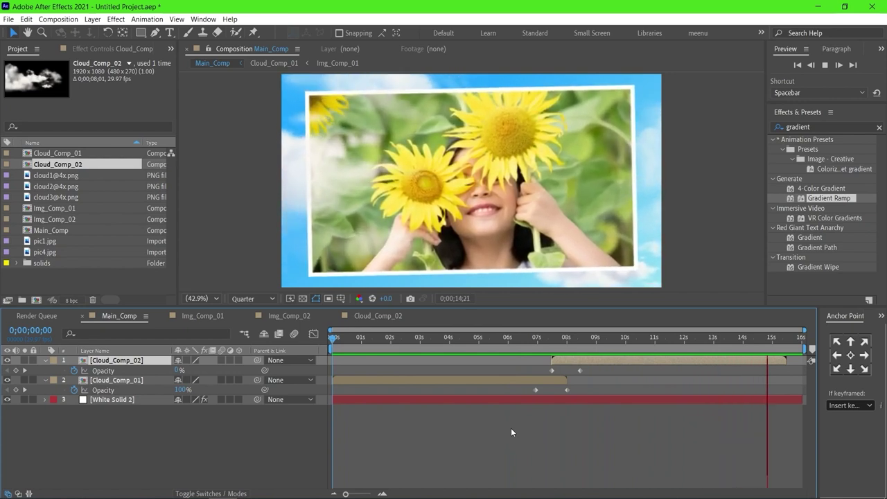
pyautogui.press('space')
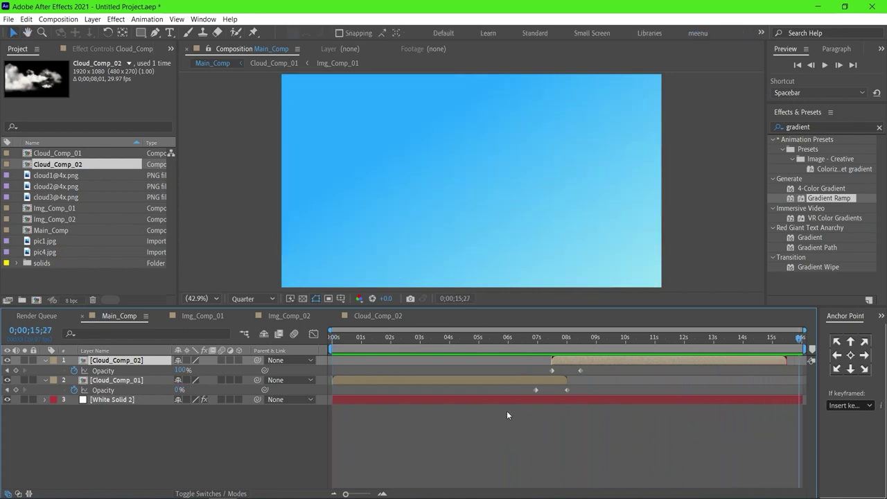
pyautogui.click(469, 337)
pyautogui.rightClick(354, 432)
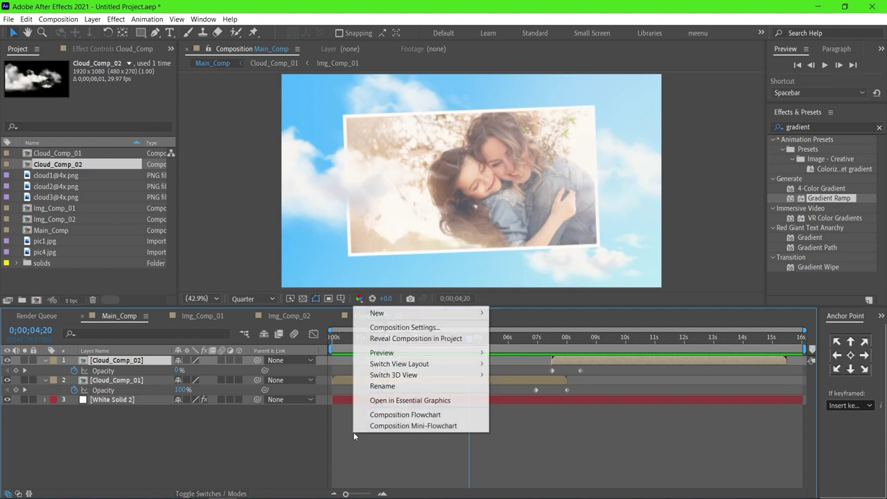
# Add a new adjustment layer and apply Lens Flare to it via an Effects search for 'lens'
pyautogui.moveTo(418, 320)
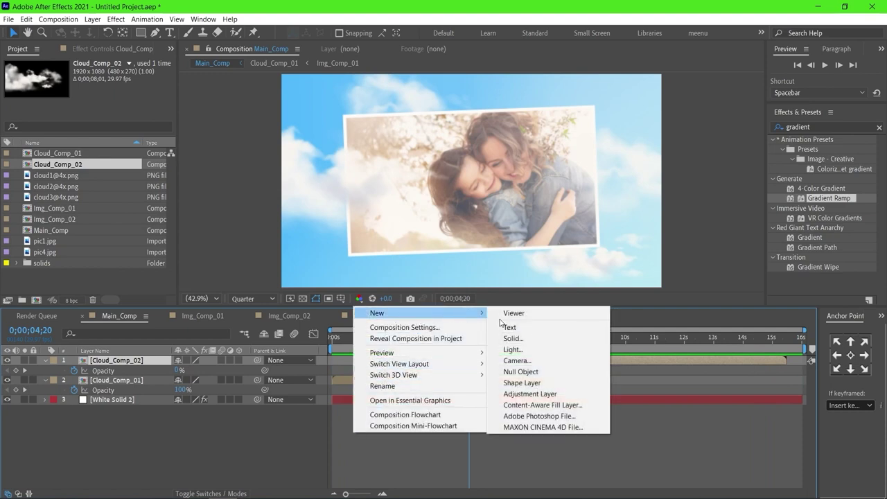
pyautogui.click(518, 394)
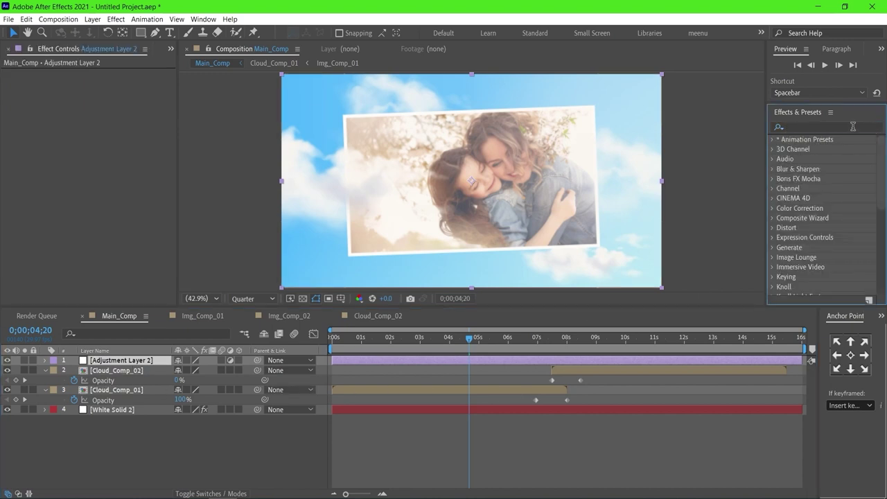
pyautogui.click(853, 126)
pyautogui.write('lens')
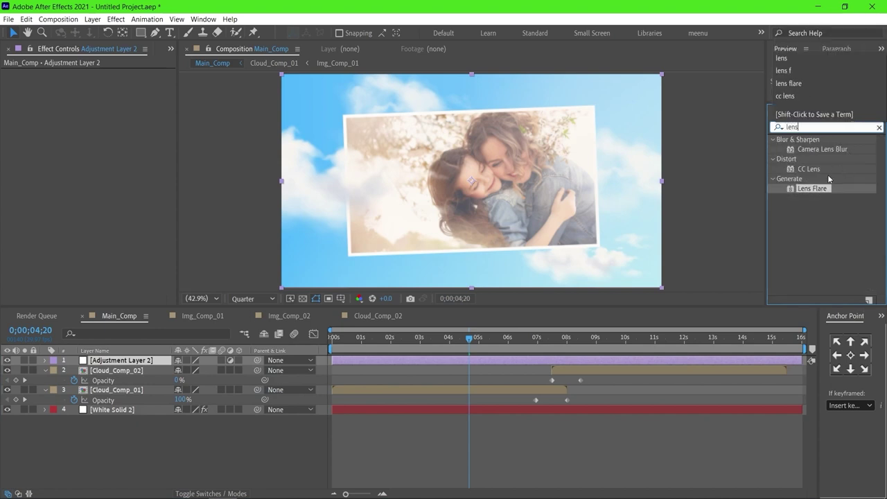
pyautogui.doubleClick(820, 189)
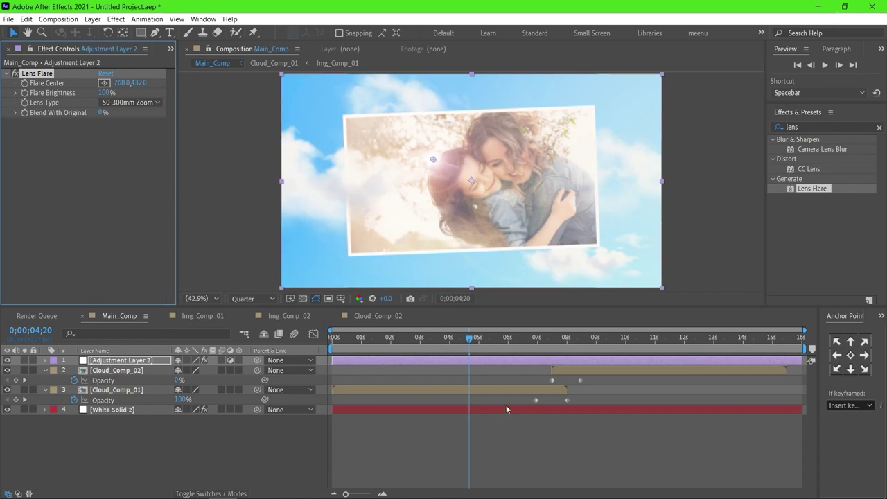
# At 06;24, drag the Lens Flare centre into the top-left corner, then preview the composition
pyautogui.moveTo(530, 338)
pyautogui.mouseDown()
pyautogui.moveTo(562, 338)
pyautogui.moveTo(532, 338)
pyautogui.mouseUp()
pyautogui.moveTo(433, 159); pyautogui.dragTo(304, 78)
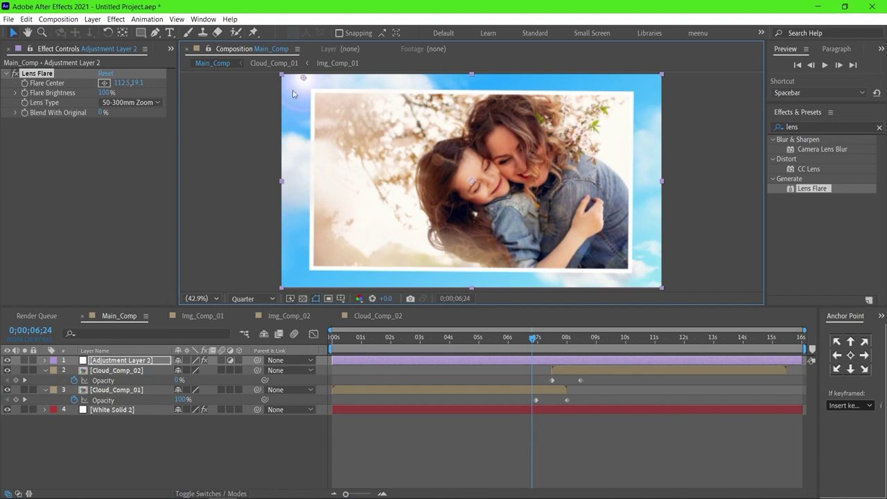
pyautogui.moveTo(304, 78); pyautogui.dragTo(282, 77)
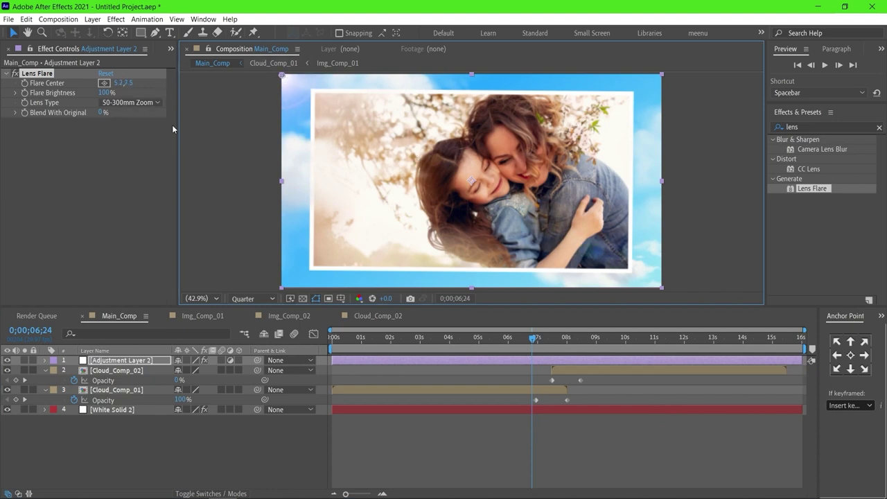
pyautogui.moveTo(611, 341); pyautogui.dragTo(320, 335)
pyautogui.press('space')
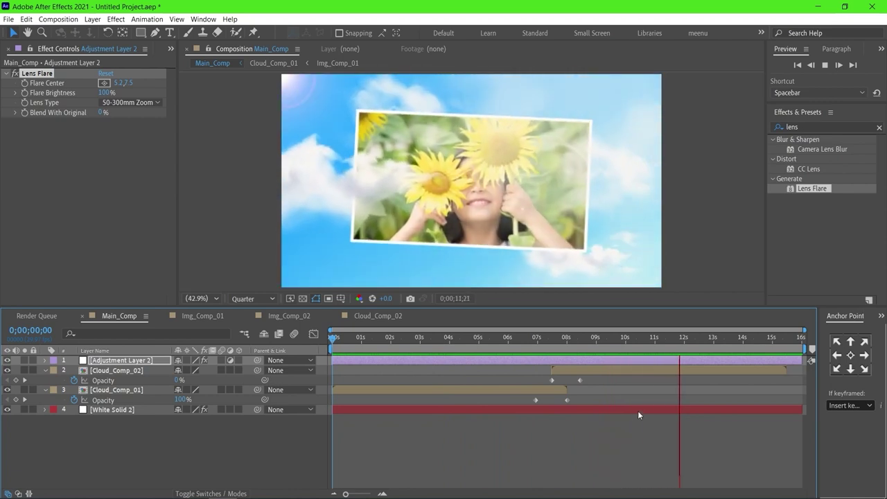
pyautogui.press('space')
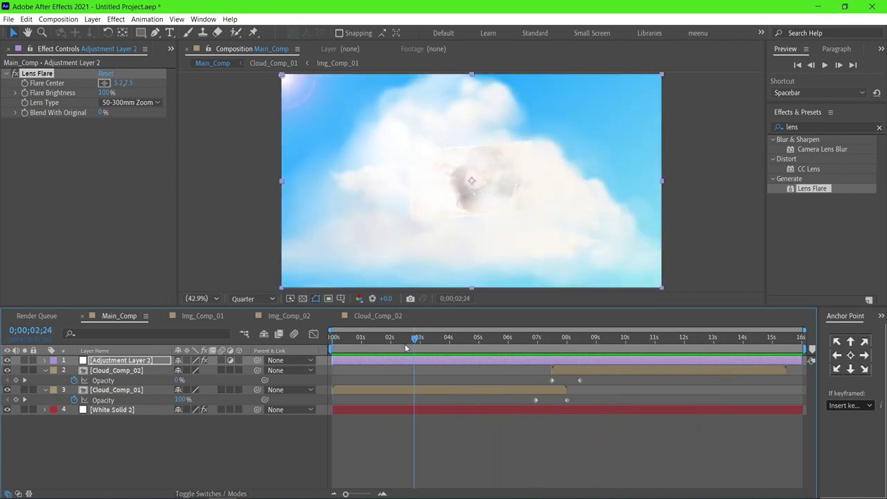
pyautogui.press('space')
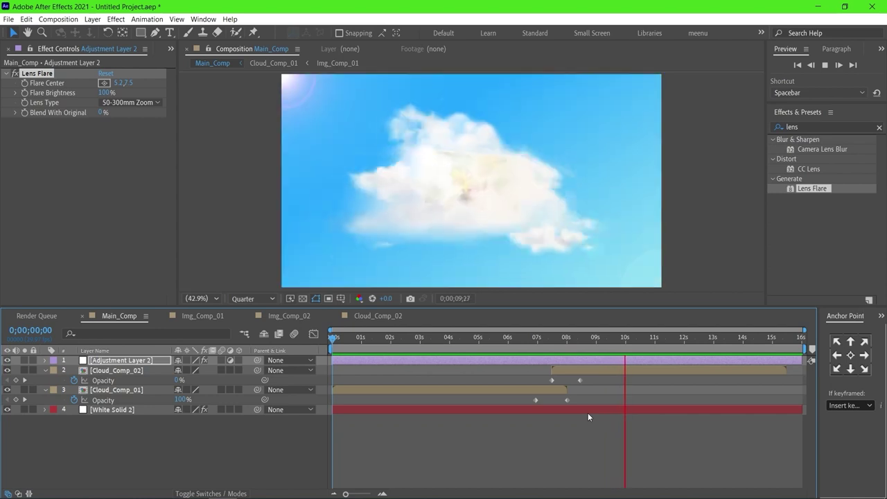
pyautogui.press('space')
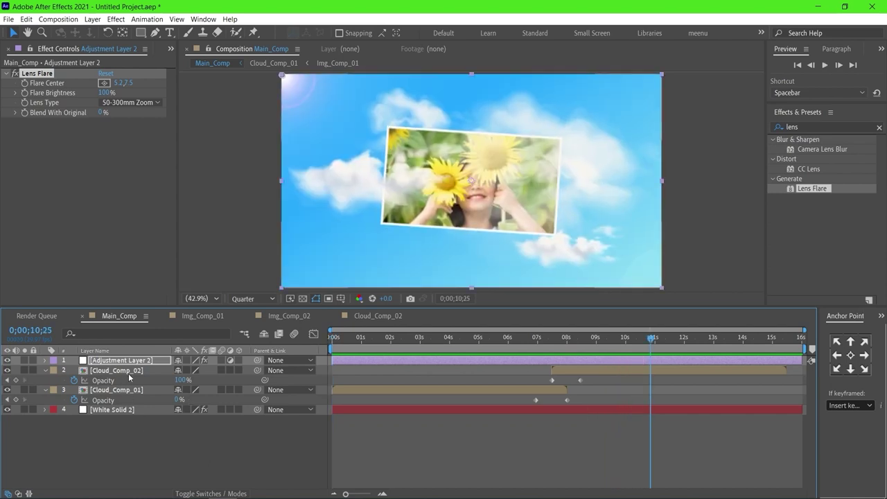